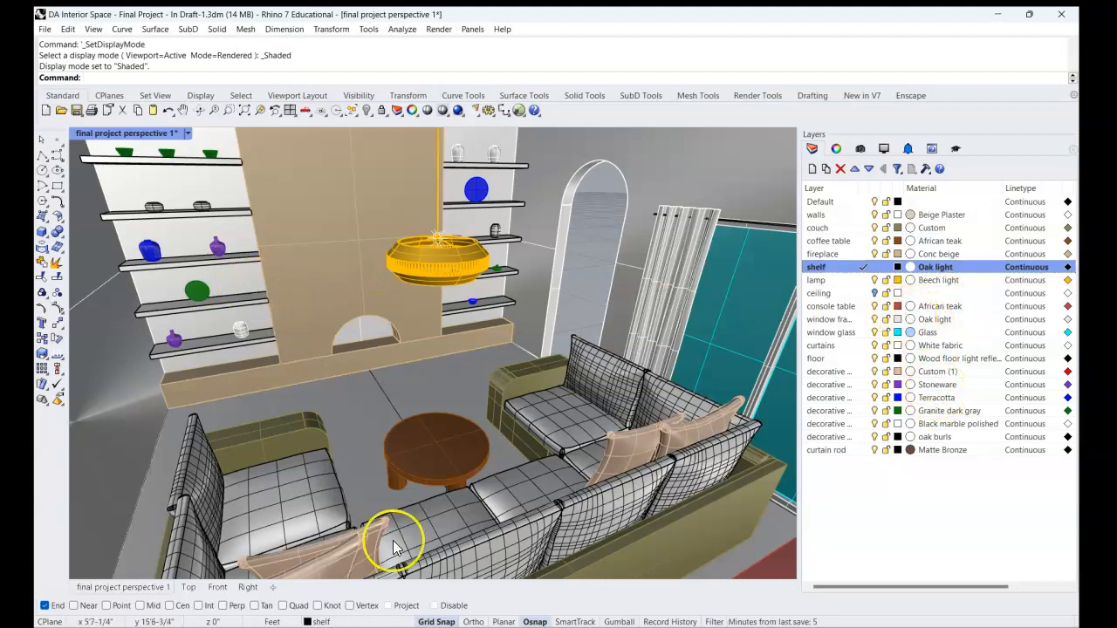
Switch to the browser to read the student's question about materials on pillow and shelf block instances, and return to Rhino.
{"action": "key", "text": "alt+Tab"}
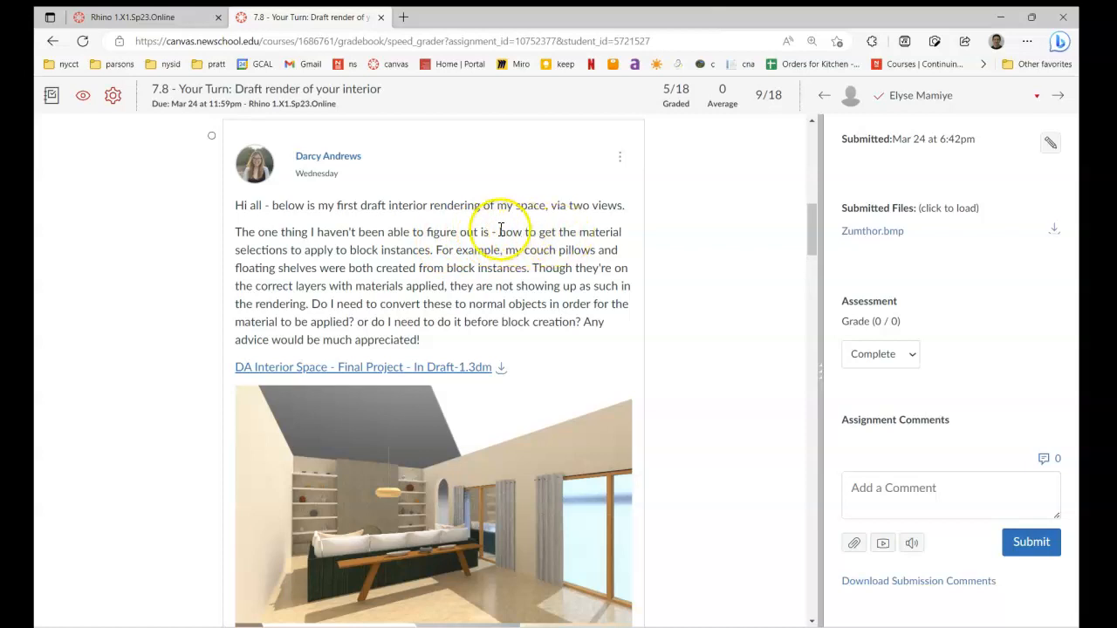
{"action": "left_click_drag", "start_coordinate": [515, 232], "coordinate": [439, 259]}
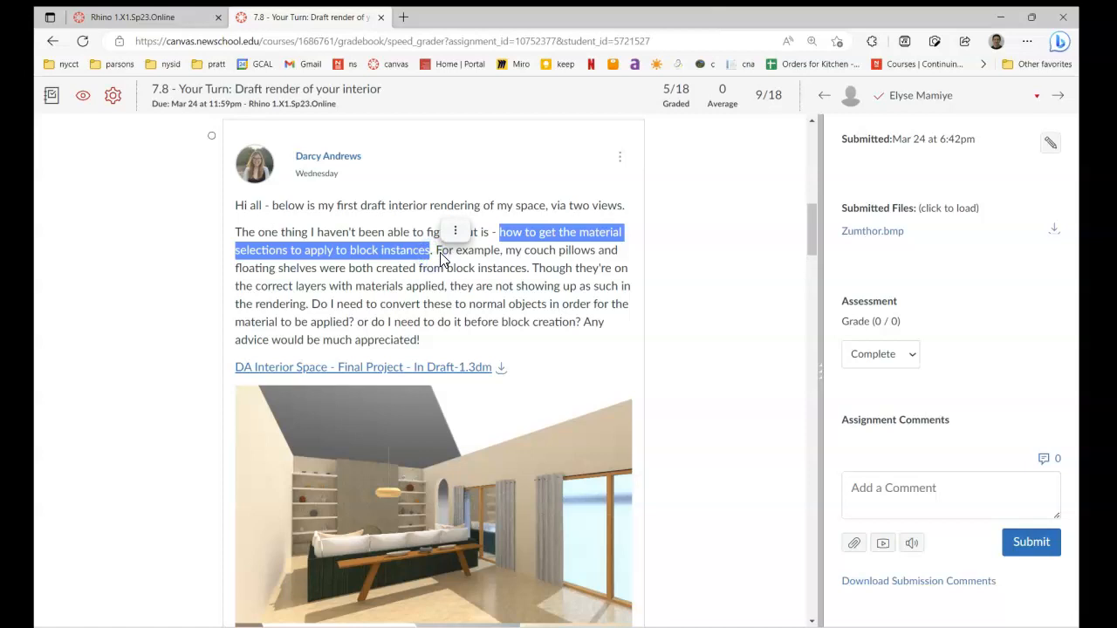
{"action": "left_click", "coordinate": [529, 251]}
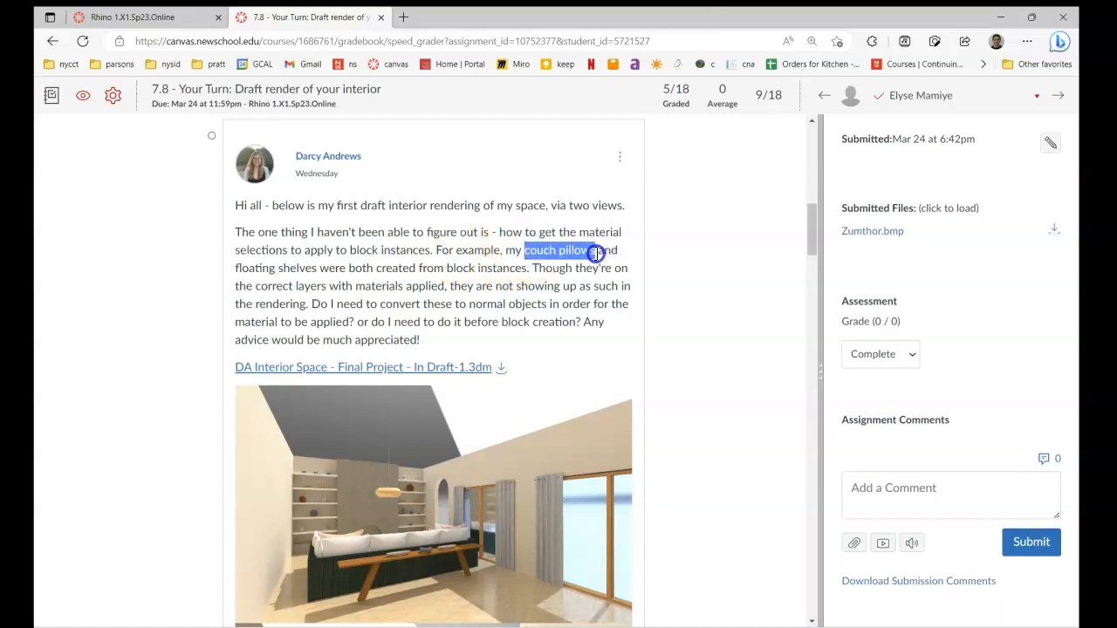
{"action": "left_click_drag", "start_coordinate": [318, 269], "coordinate": [225, 274]}
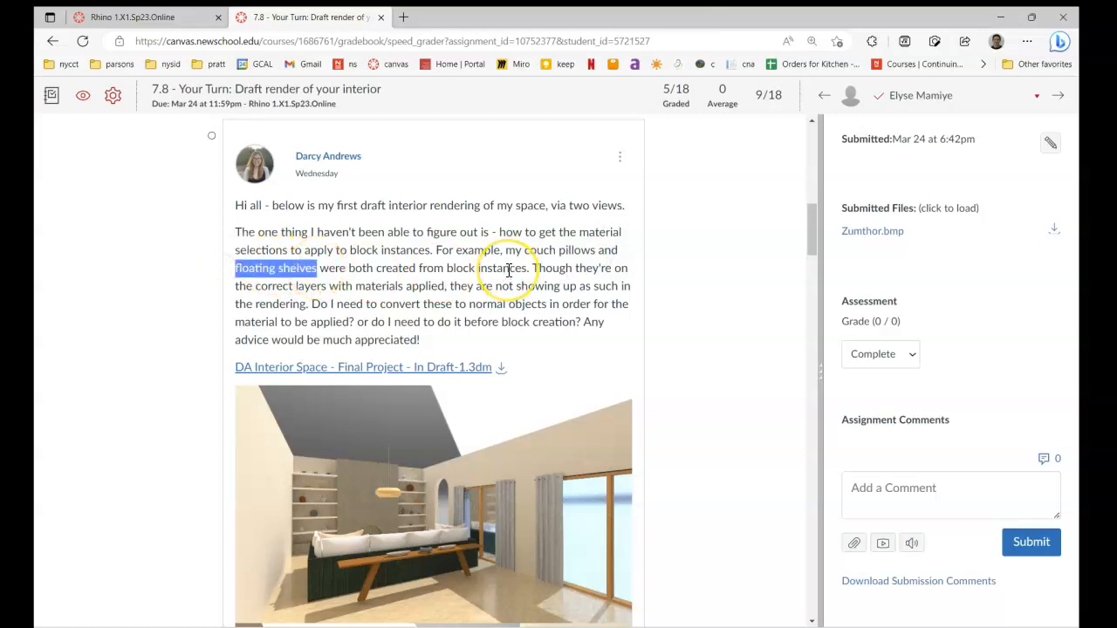
{"action": "left_click", "coordinate": [545, 626]}
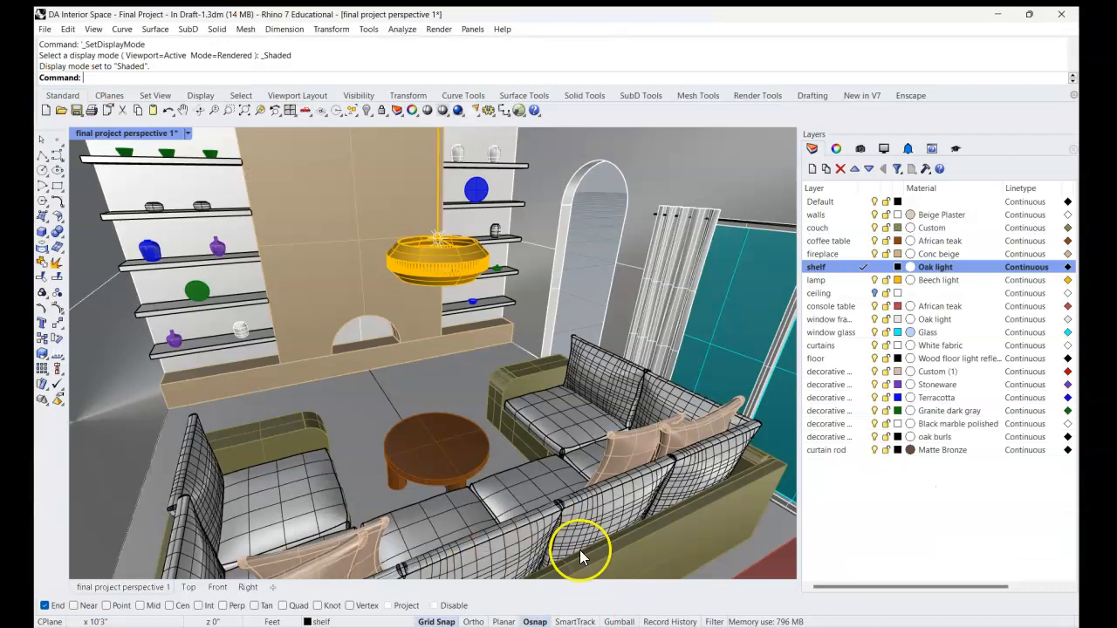
Select the uppermost floating shelf beside the fireplace, zoom to it, and examine its object type and layer in the properties.
{"action": "right_click_drag", "start_coordinate": [289, 241], "coordinate": [410, 332], "text": "shift"}
{"action": "scroll", "coordinate": [332, 250], "scroll_direction": "up", "scroll_amount": 4}
{"action": "left_click", "coordinate": [343, 276]}
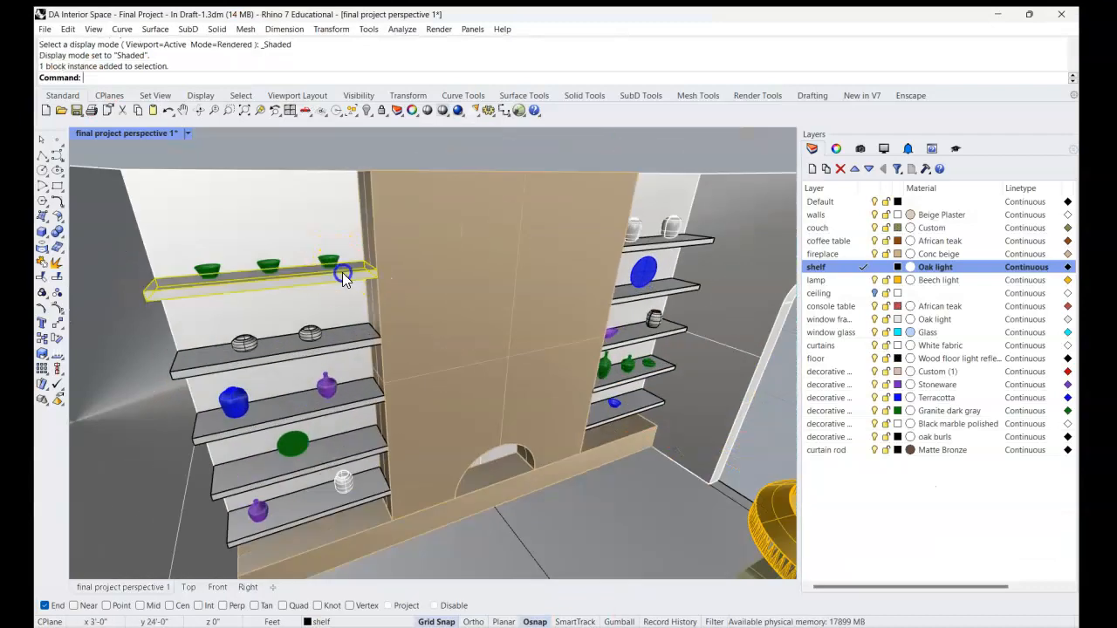
{"action": "key", "text": "Return"}
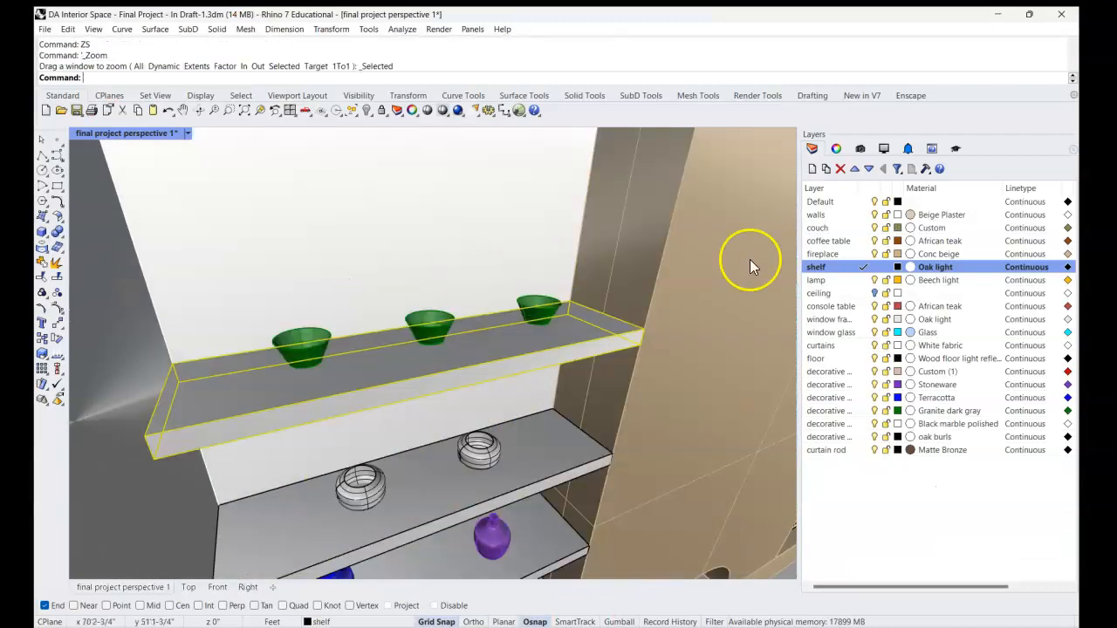
{"action": "left_click", "coordinate": [836, 150]}
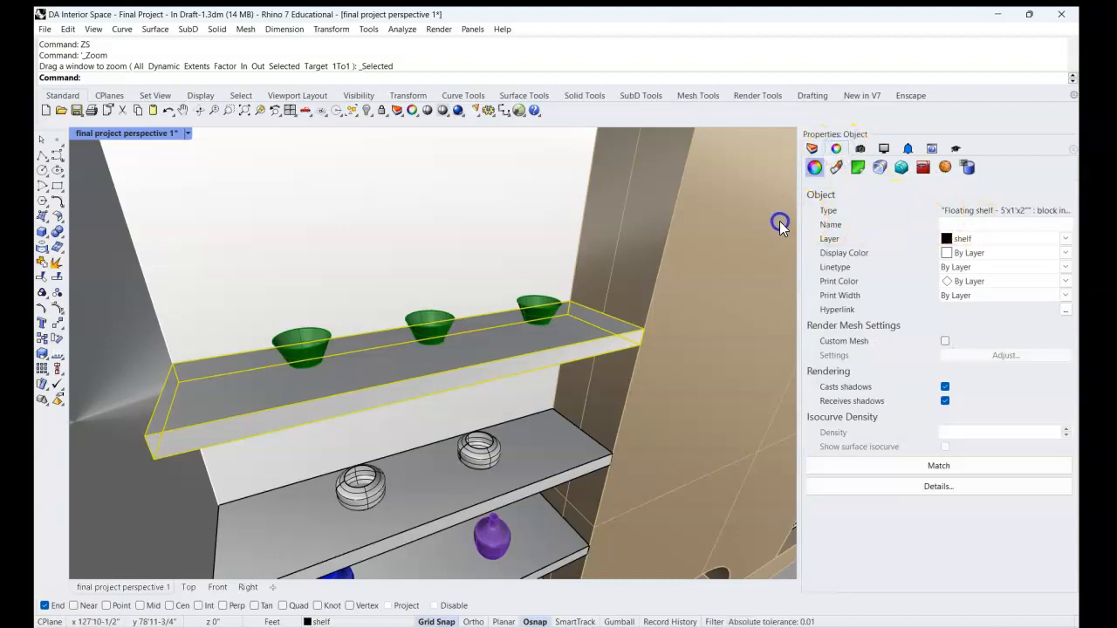
{"action": "left_click_drag", "start_coordinate": [799, 225], "coordinate": [769, 225]}
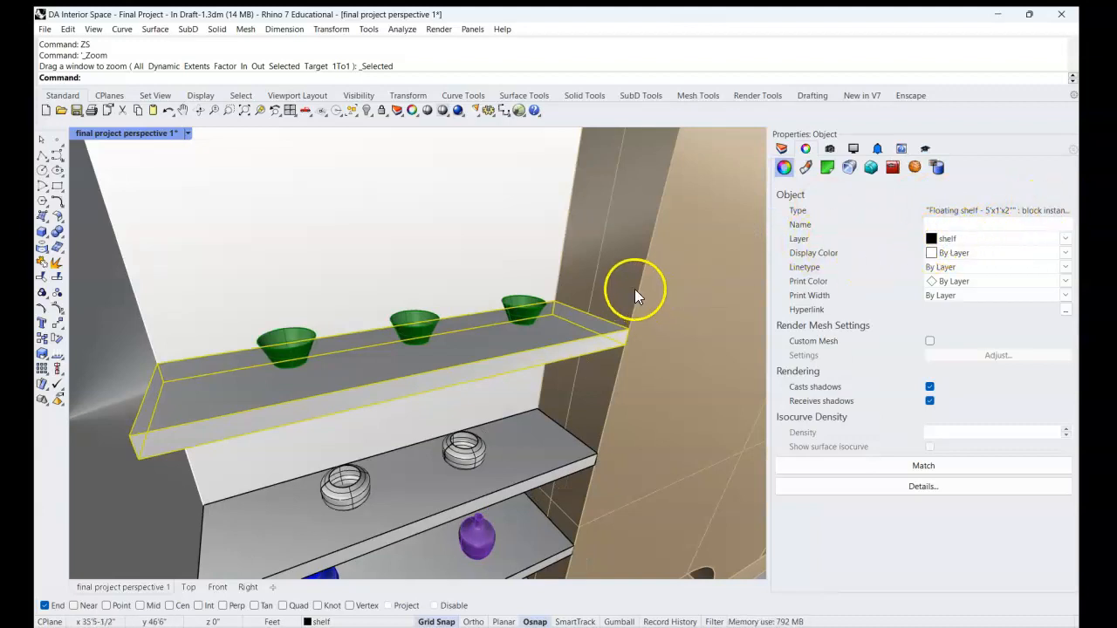
Show the viewport in Rendered display and inspect the material assigned to the shelf layer, leaving it unedited.
{"action": "right_click", "coordinate": [663, 270]}
{"action": "left_click", "coordinate": [90, 151]}
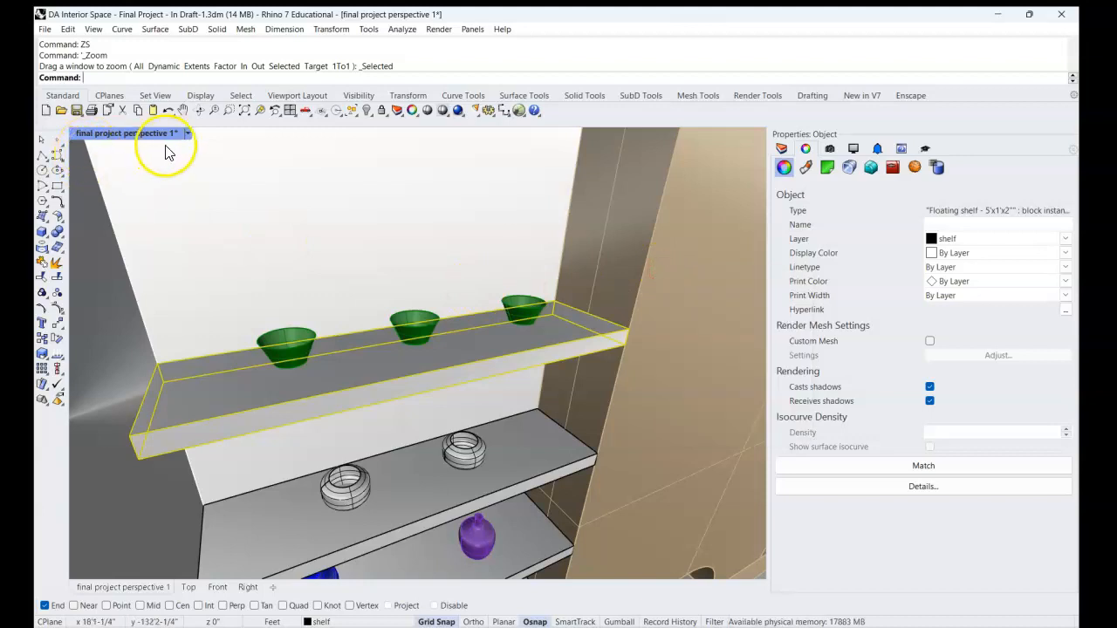
{"action": "left_click", "coordinate": [188, 136]}
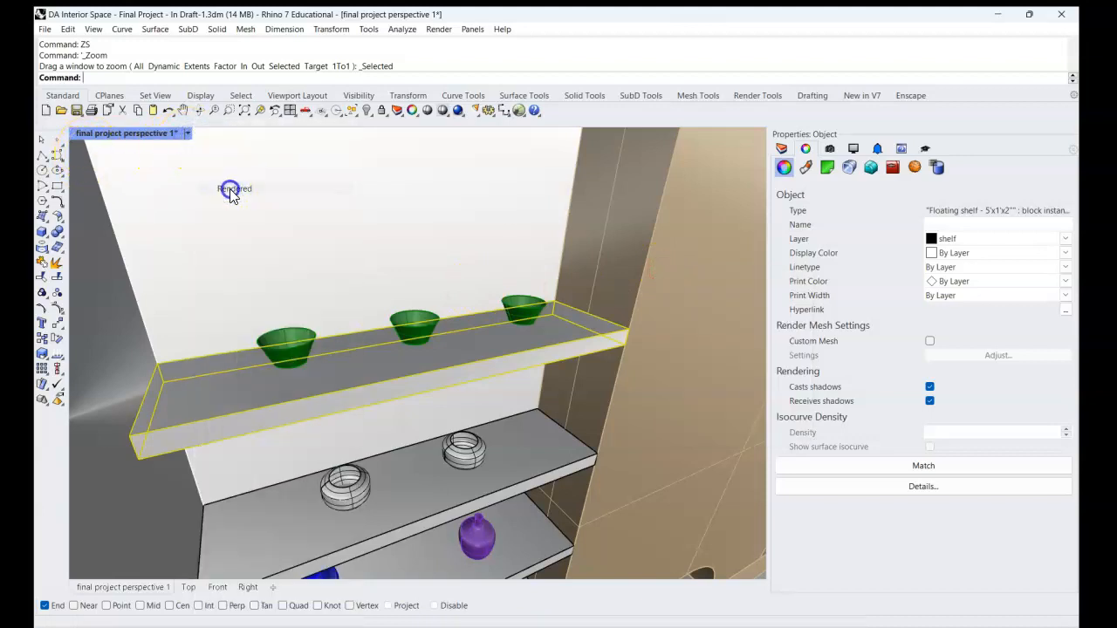
{"action": "left_click", "coordinate": [230, 188]}
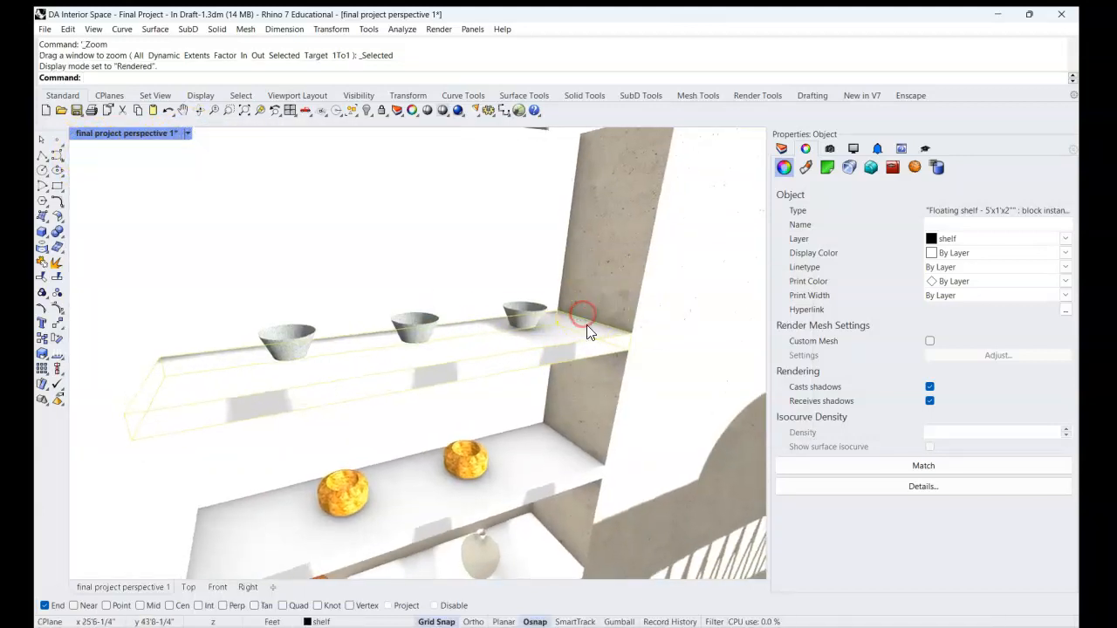
{"action": "left_click", "coordinate": [782, 149]}
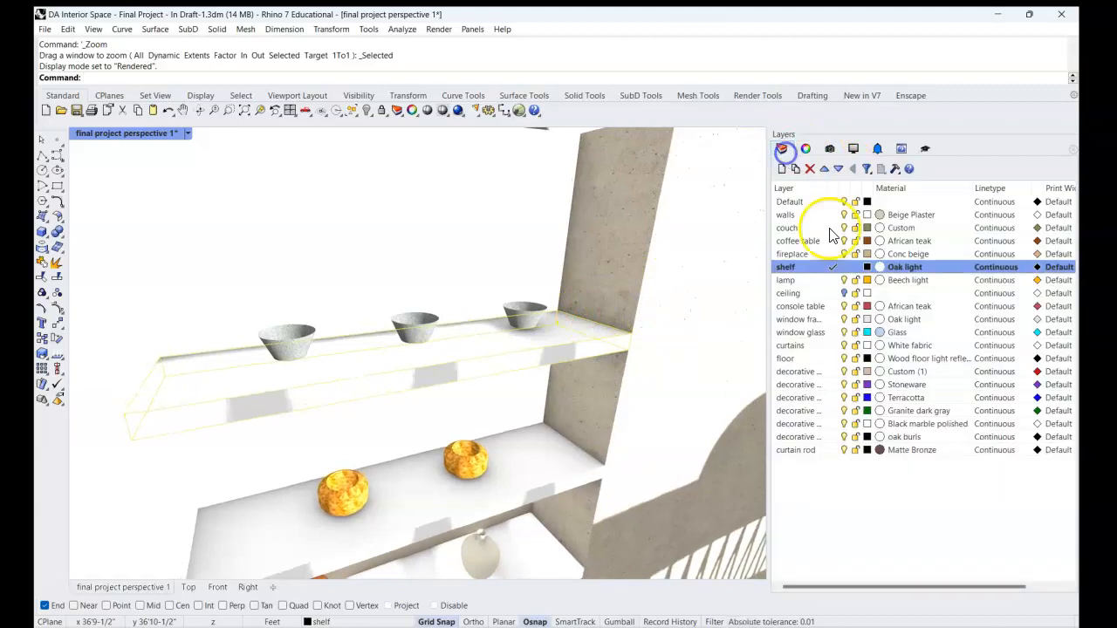
{"action": "left_click", "coordinate": [881, 270]}
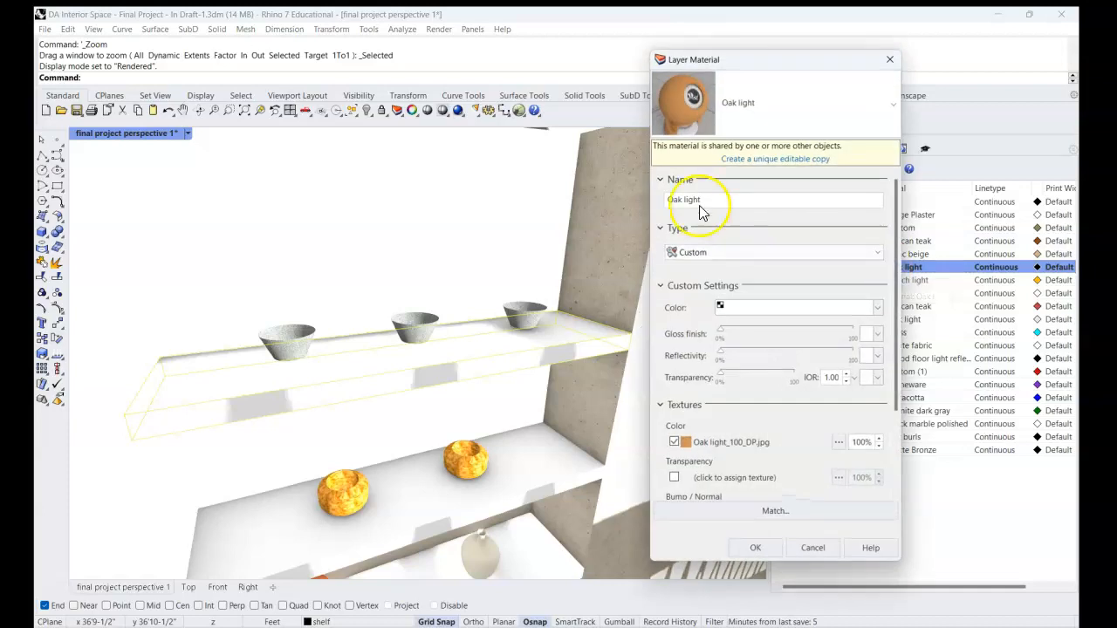
{"action": "left_click", "coordinate": [890, 61]}
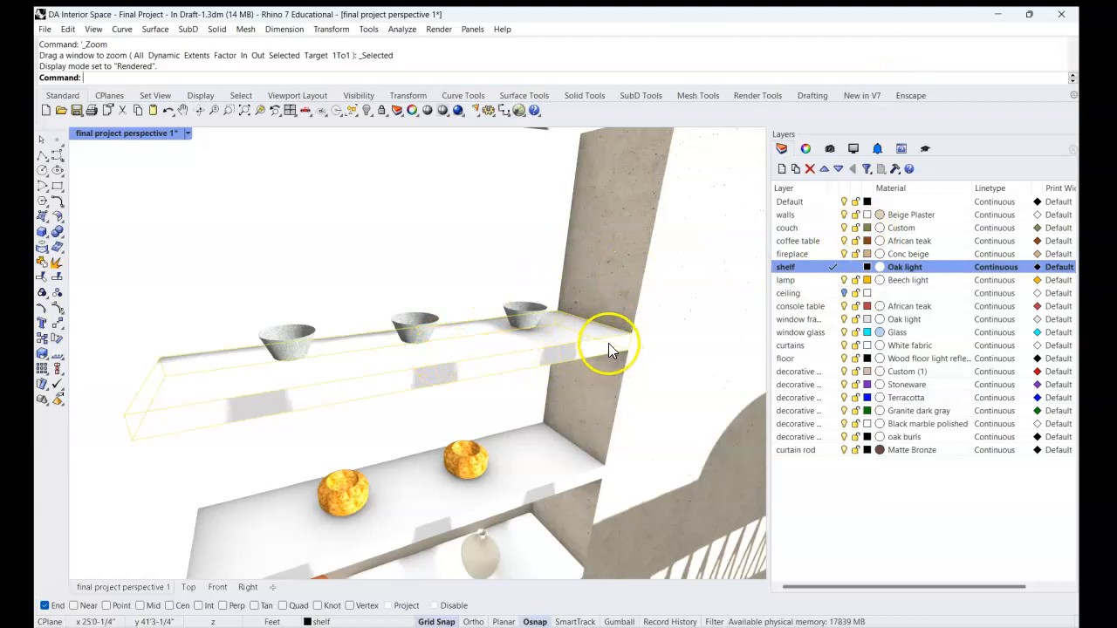
Draw a test sphere with a 1'5" radius at the selected shelf's corner on the shelf layer, and delete it.
{"action": "left_click", "coordinate": [831, 268]}
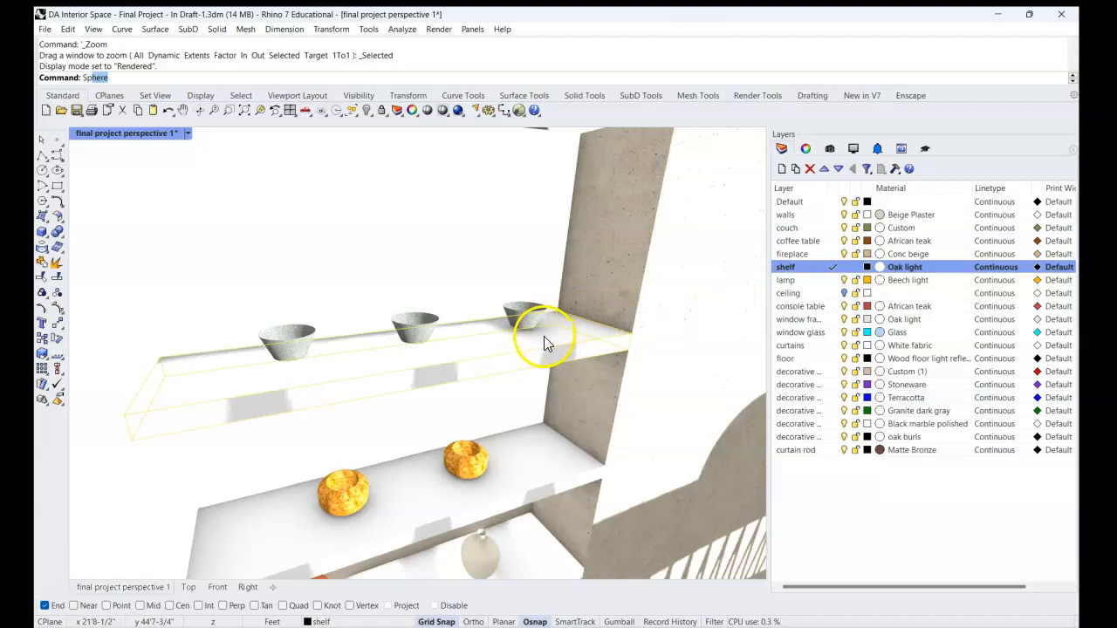
{"action": "key", "text": "Return"}
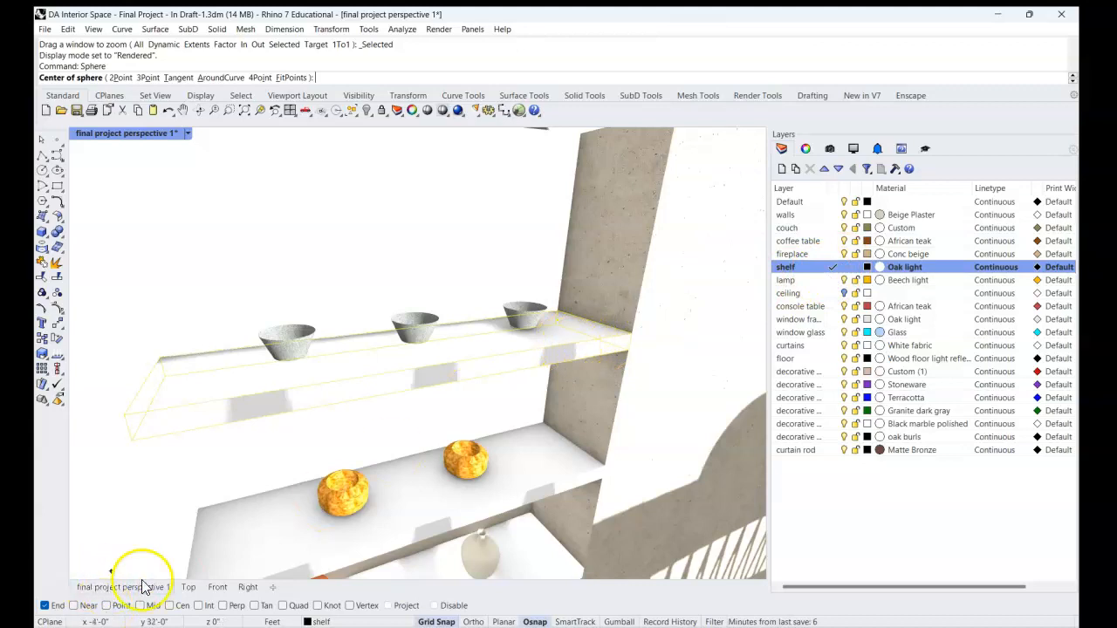
{"action": "left_click", "coordinate": [631, 332]}
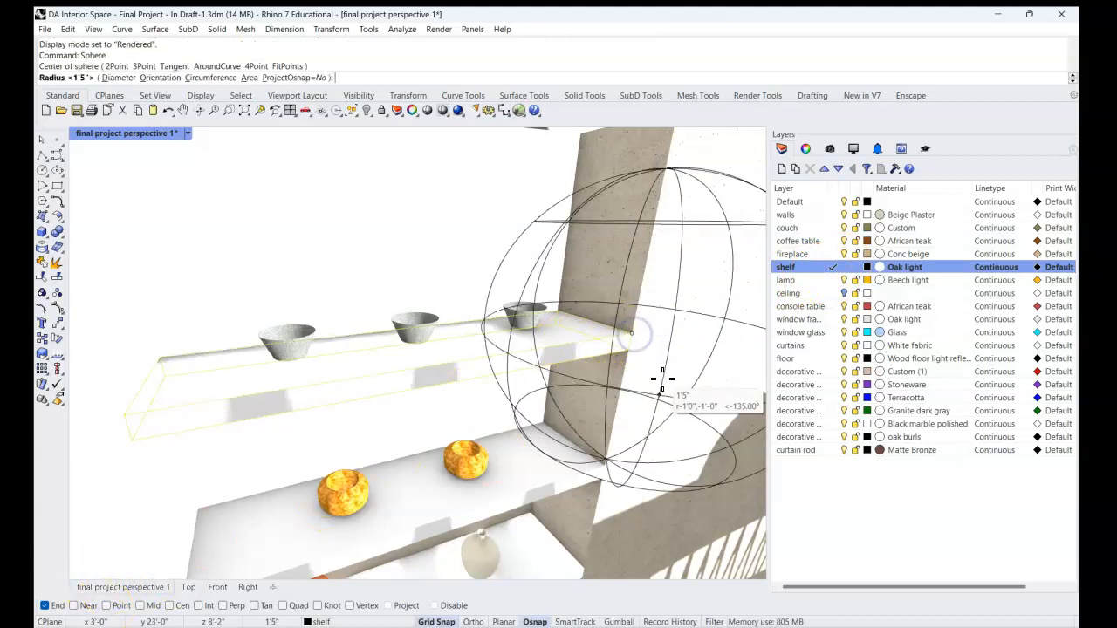
{"action": "left_click", "coordinate": [662, 377]}
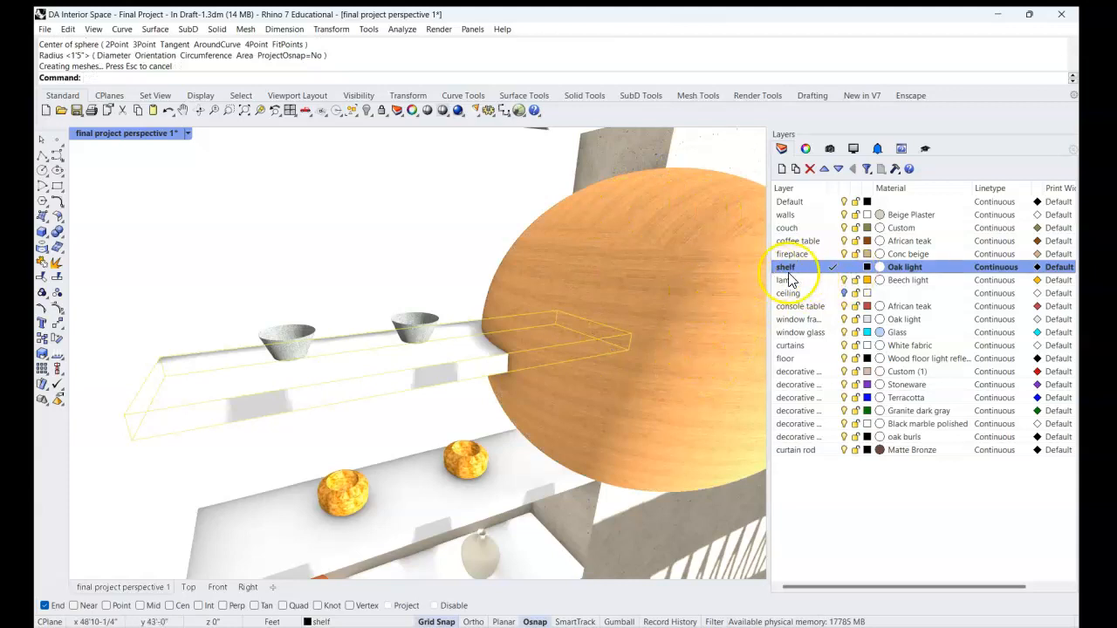
{"action": "left_click", "coordinate": [702, 287]}
{"action": "key", "text": "Delete"}
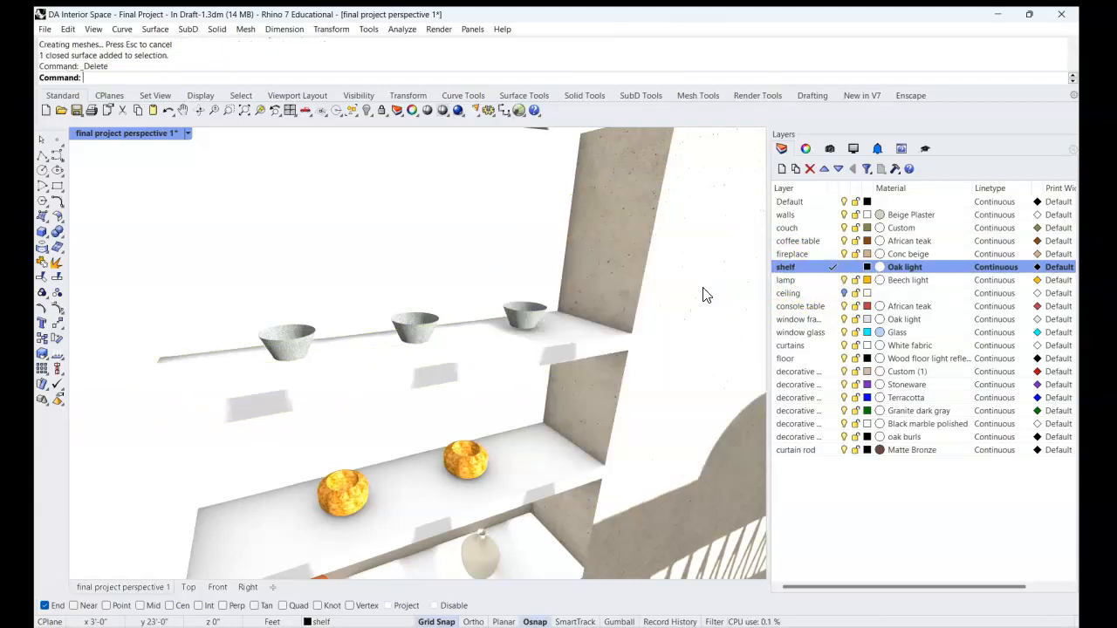
Return the viewport to Shaded display and open the uppermost floating shelf's block for editing.
{"action": "key", "text": "ctrl+alt+s"}
{"action": "right_click_drag", "start_coordinate": [576, 354], "coordinate": [622, 347]}
{"action": "double_click", "coordinate": [581, 349]}
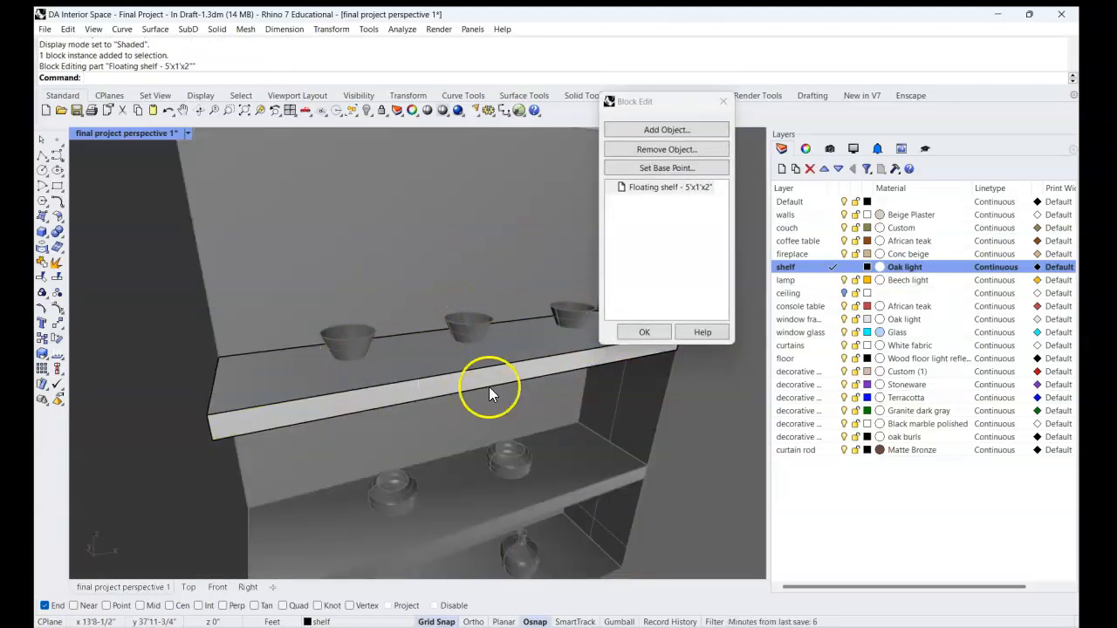
Assign the extrusion inside the floating shelf block to the shelf layer and finish editing the block.
{"action": "left_click", "coordinate": [529, 362]}
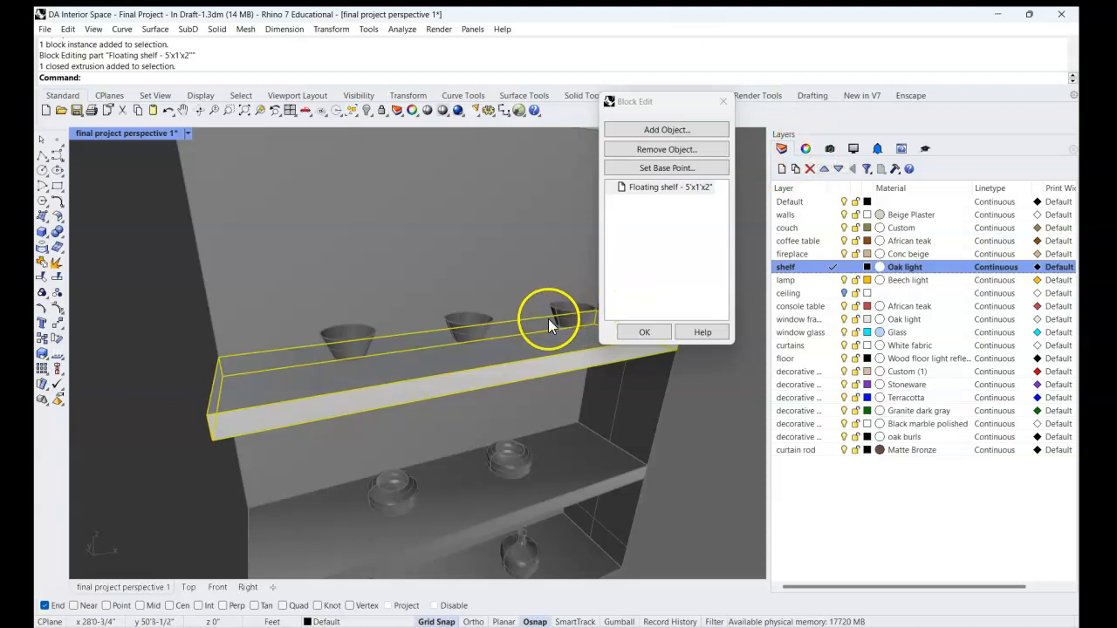
{"action": "scroll", "coordinate": [548, 318], "scroll_direction": "down", "scroll_amount": 6}
{"action": "right_click_drag", "start_coordinate": [488, 390], "coordinate": [389, 389]}
{"action": "scroll", "coordinate": [338, 350], "scroll_direction": "up", "scroll_amount": 4}
{"action": "scroll", "coordinate": [341, 353], "scroll_direction": "up", "scroll_amount": 6}
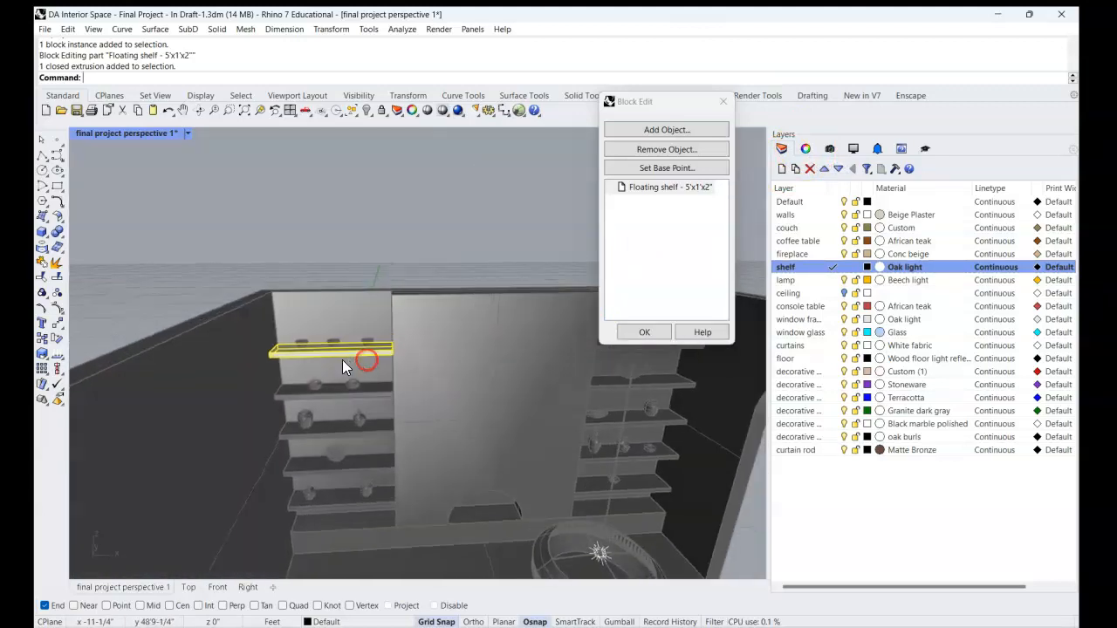
{"action": "right_click_drag", "start_coordinate": [462, 384], "coordinate": [705, 404], "text": "shift"}
{"action": "left_click", "coordinate": [807, 151]}
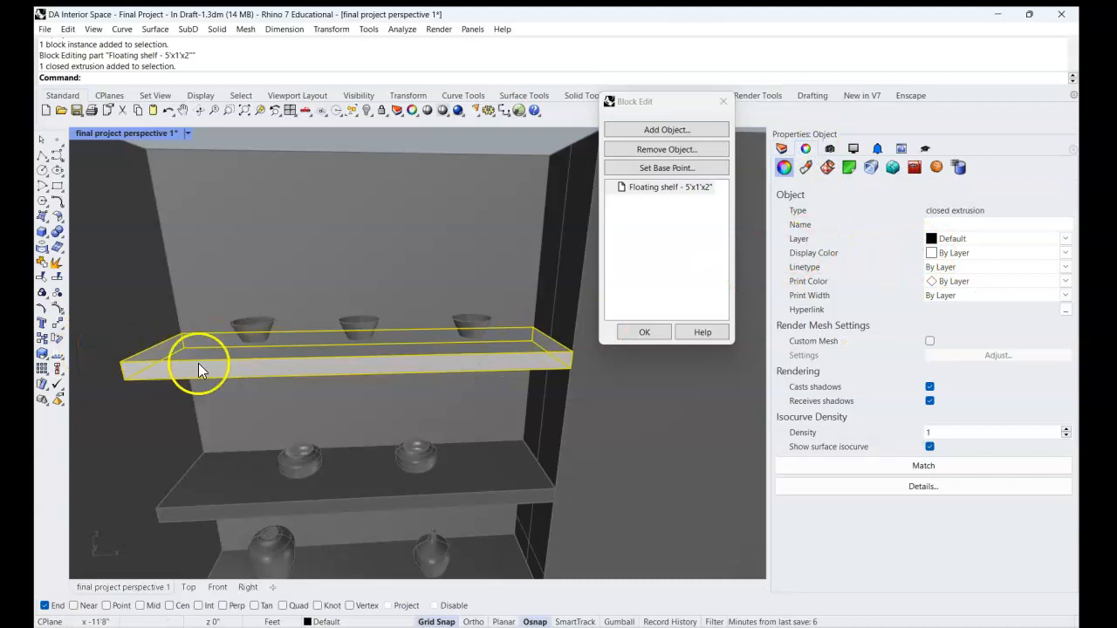
{"action": "left_click", "coordinate": [965, 243]}
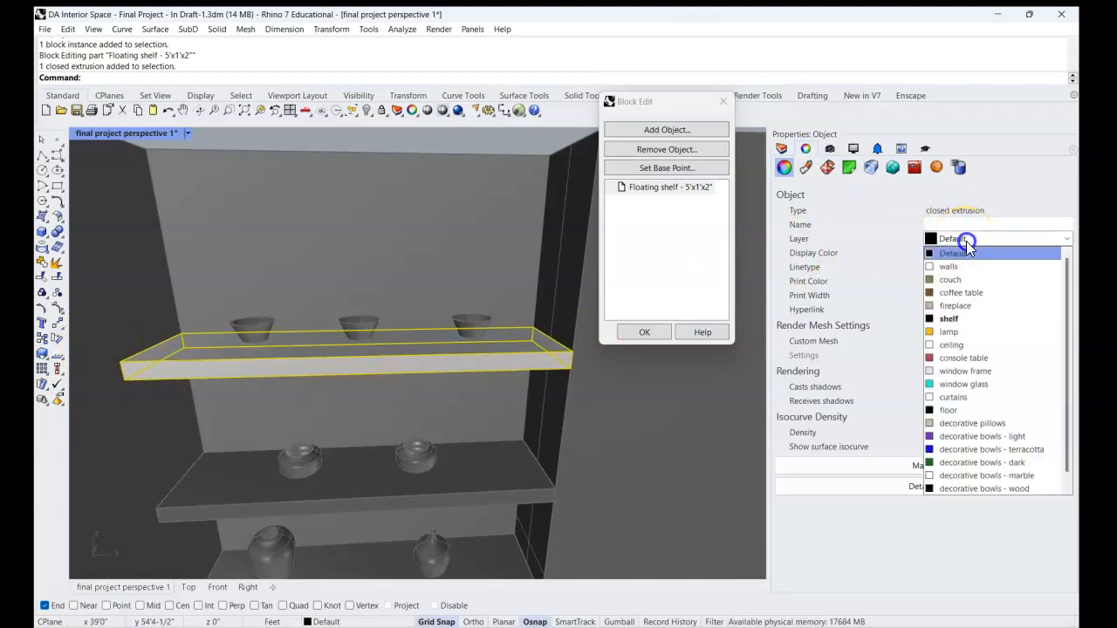
{"action": "left_click", "coordinate": [954, 320]}
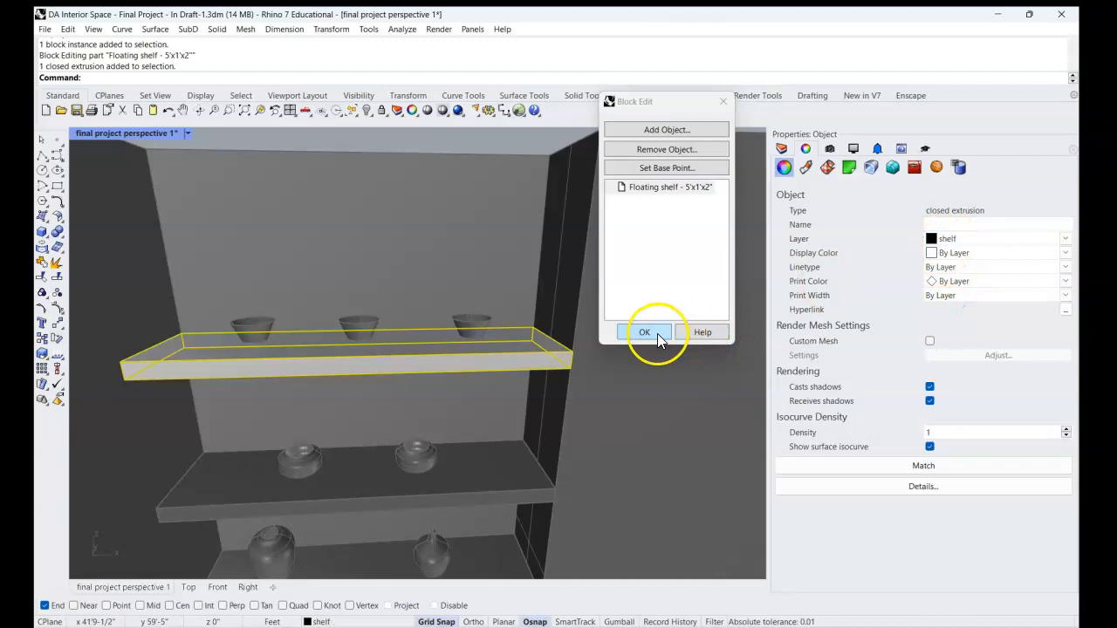
{"action": "left_click", "coordinate": [657, 333]}
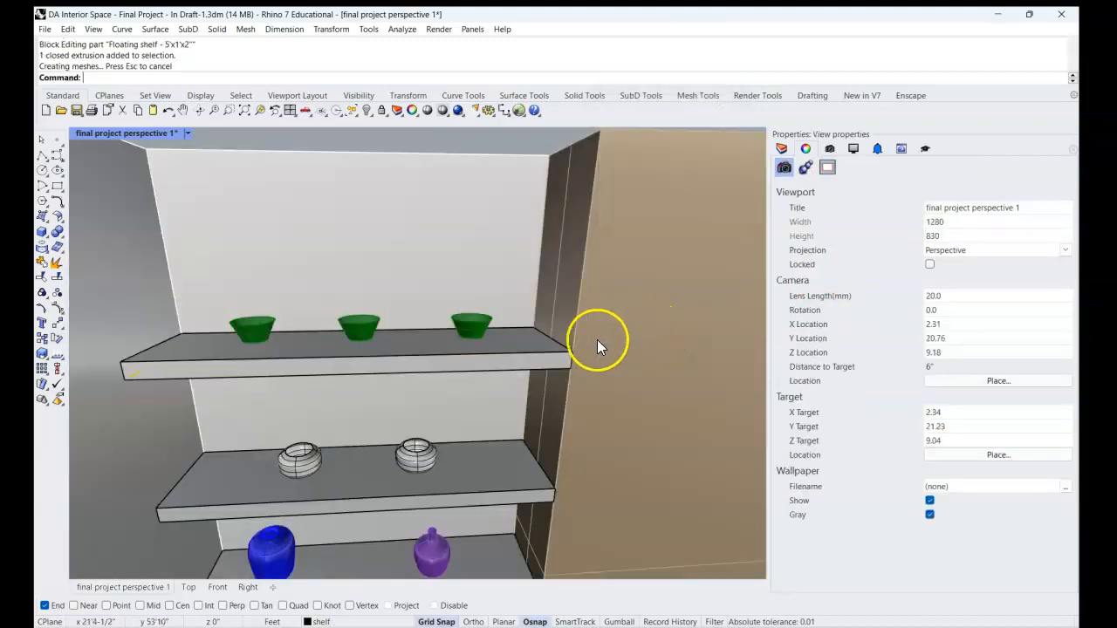
Set the viewport to Rendered display and examine the material on all the floating shelves.
{"action": "left_click", "coordinate": [189, 134]}
{"action": "left_click", "coordinate": [224, 185]}
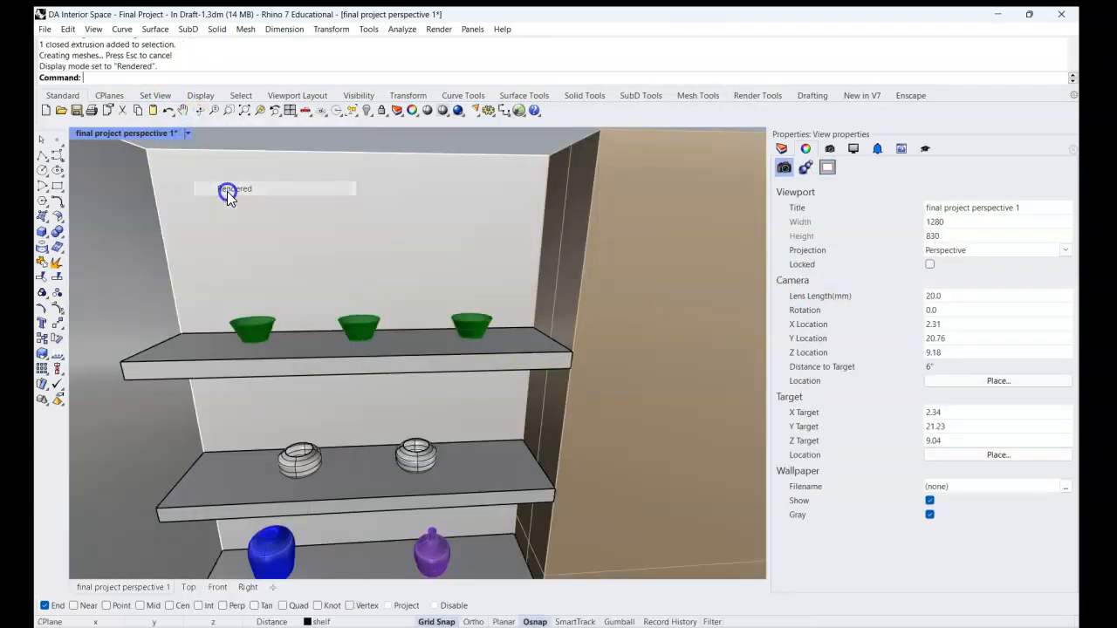
{"action": "right_click_drag", "start_coordinate": [351, 320], "coordinate": [369, 346]}
{"action": "scroll", "coordinate": [491, 407], "scroll_direction": "down", "scroll_amount": 18}
{"action": "right_click_drag", "start_coordinate": [499, 400], "coordinate": [309, 316], "text": "shift"}
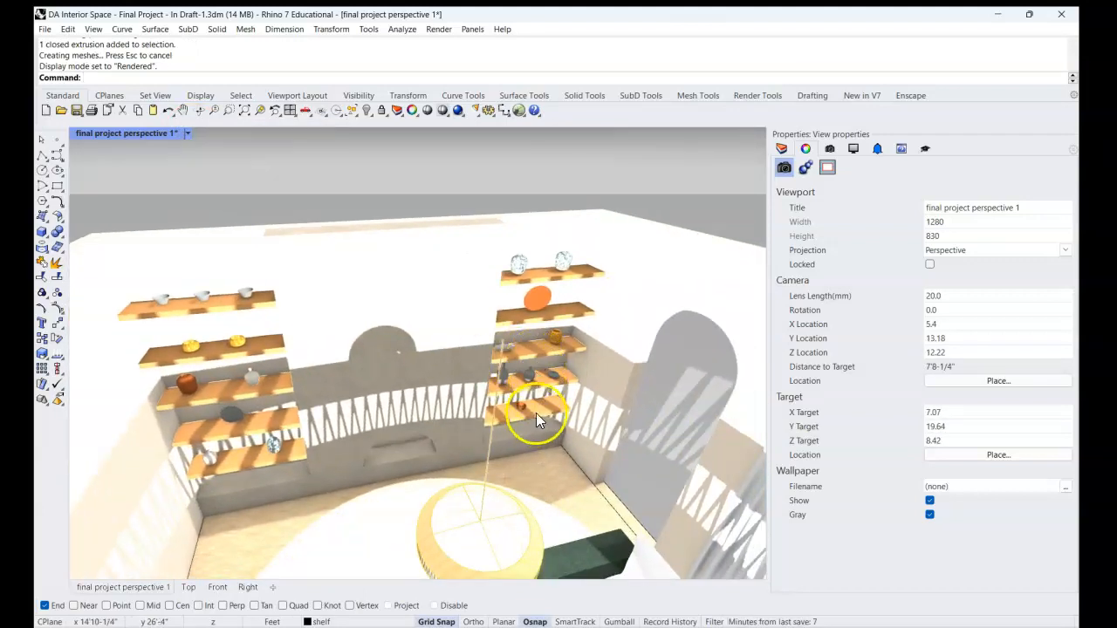
Select a back couch pillow, zoom to it in Shaded display, and examine its block type and layer in the properties.
{"action": "right_click_drag", "start_coordinate": [535, 412], "coordinate": [536, 229], "text": "shift"}
{"action": "scroll", "coordinate": [482, 291], "scroll_direction": "down", "scroll_amount": 8}
{"action": "right_click_drag", "start_coordinate": [493, 284], "coordinate": [595, 421]}
{"action": "scroll", "coordinate": [493, 288], "scroll_direction": "up", "scroll_amount": 5}
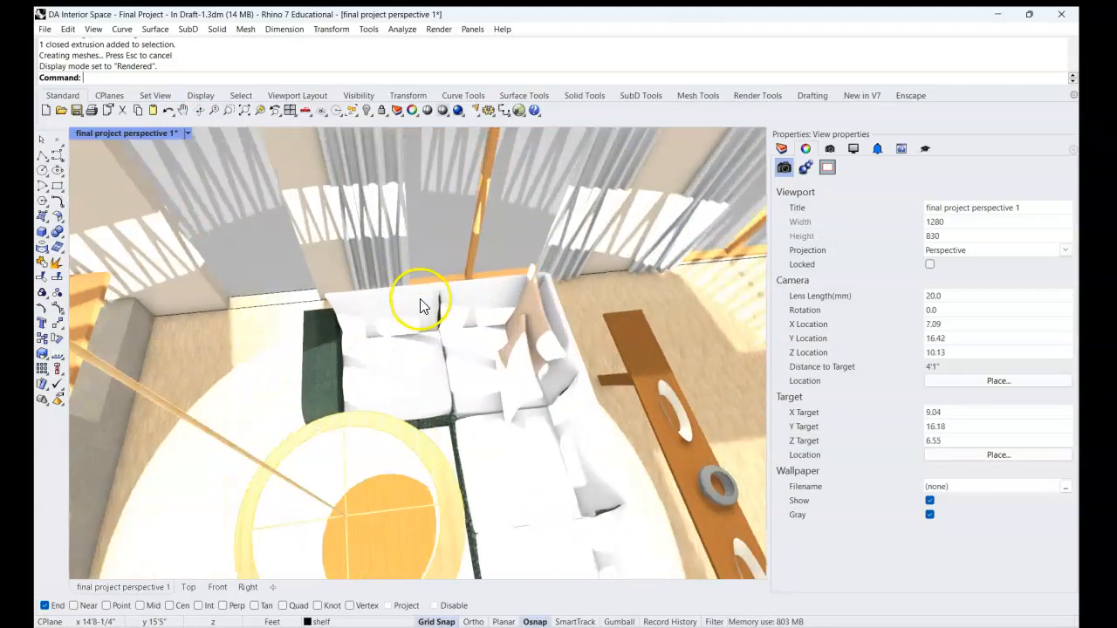
{"action": "left_click", "coordinate": [414, 313]}
{"action": "type", "text": "ZS"}
{"action": "key", "text": "Return"}
{"action": "right_click_drag", "start_coordinate": [449, 335], "coordinate": [491, 282]}
{"action": "key", "text": "ctrl+alt+s"}
{"action": "right_click_drag", "start_coordinate": [512, 367], "coordinate": [531, 355]}
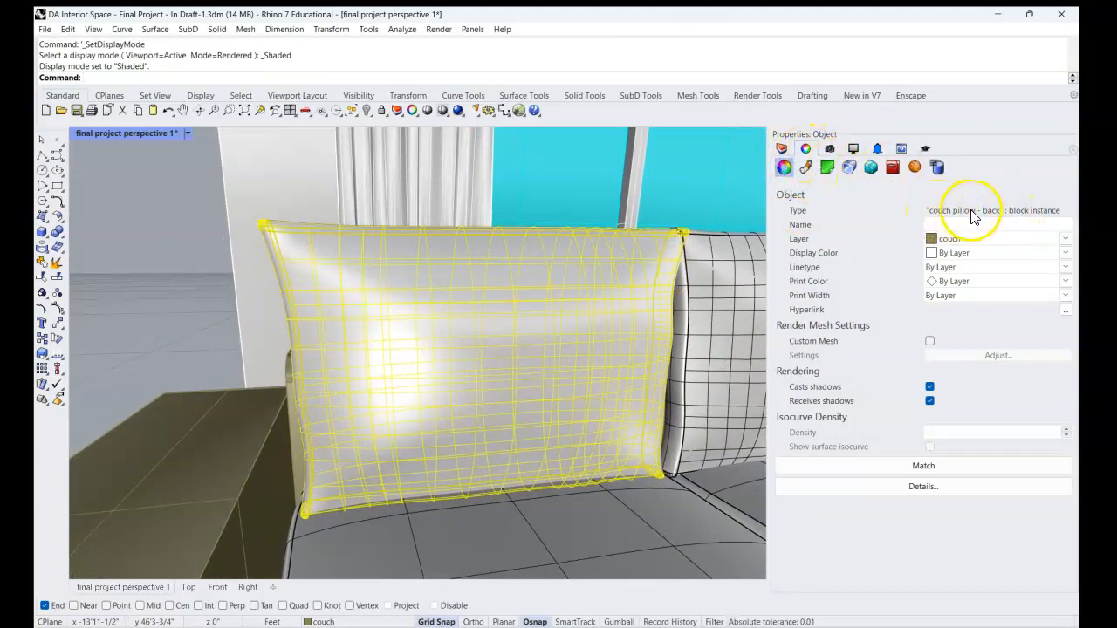
{"action": "left_click", "coordinate": [805, 168]}
{"action": "left_click", "coordinate": [785, 168]}
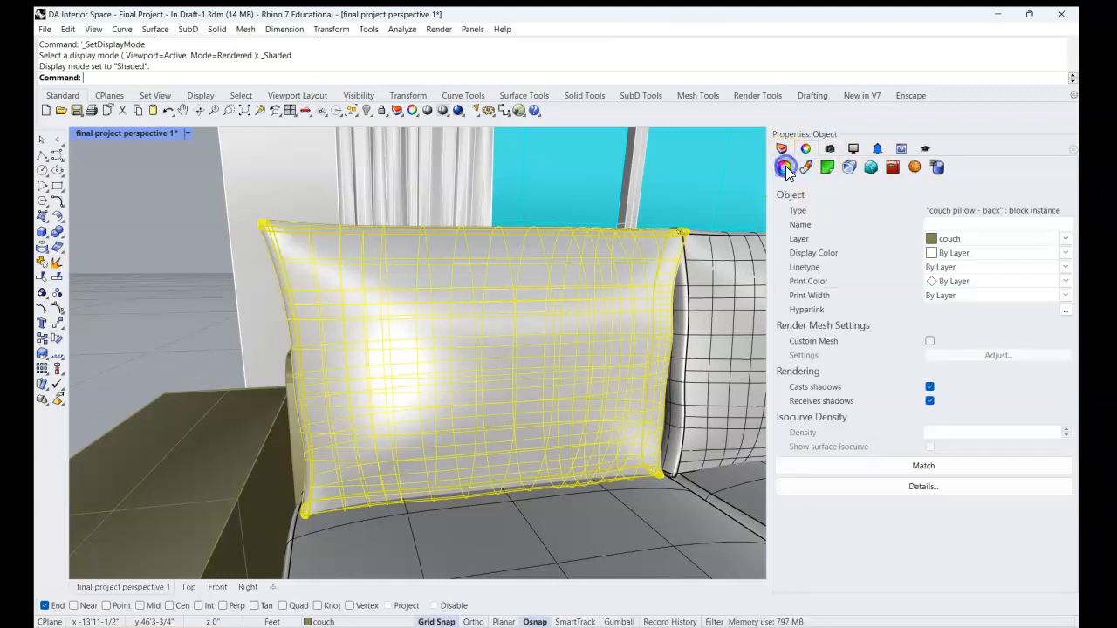
Try to open the selected back couch pillow block for editing.
{"action": "right_click_drag", "start_coordinate": [611, 271], "coordinate": [384, 254]}
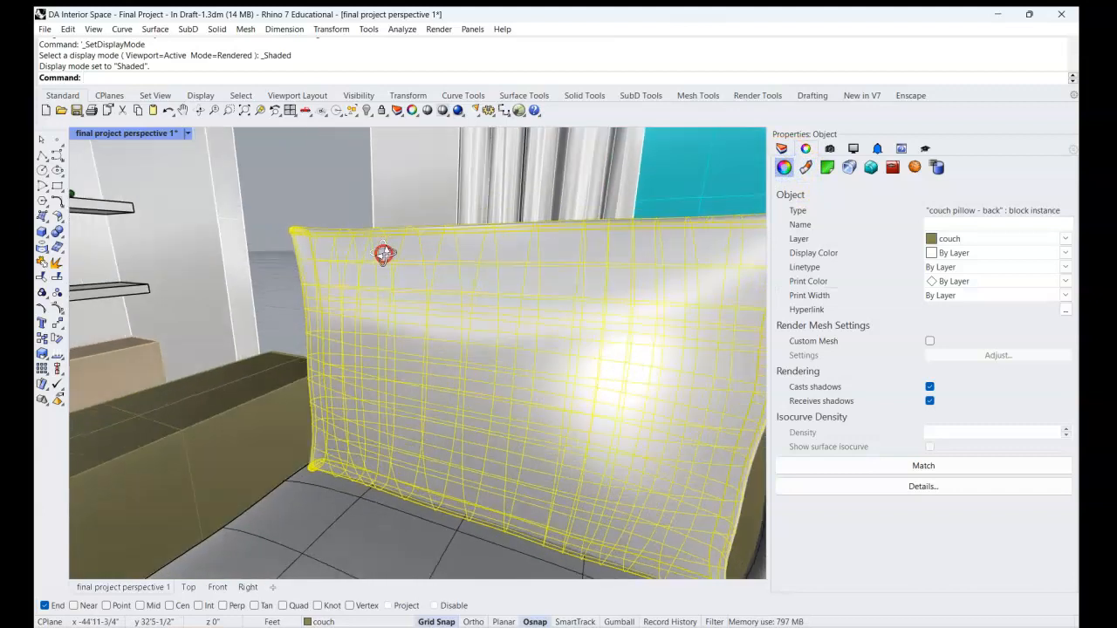
{"action": "double_click", "coordinate": [321, 234]}
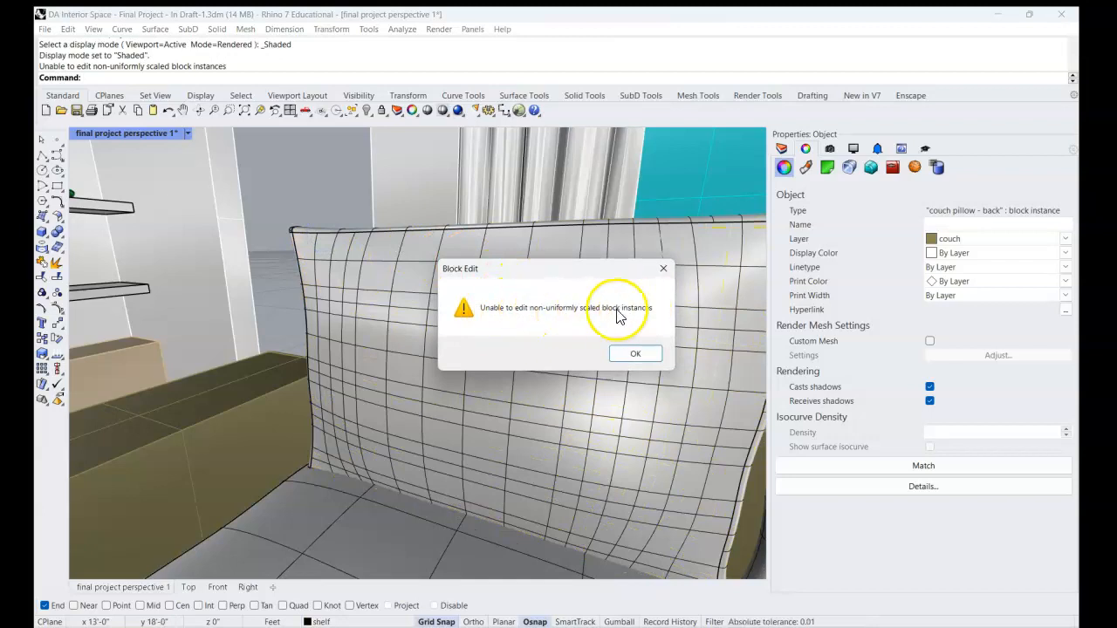
{"action": "left_click", "coordinate": [635, 355]}
{"action": "right_click_drag", "start_coordinate": [437, 306], "coordinate": [497, 333]}
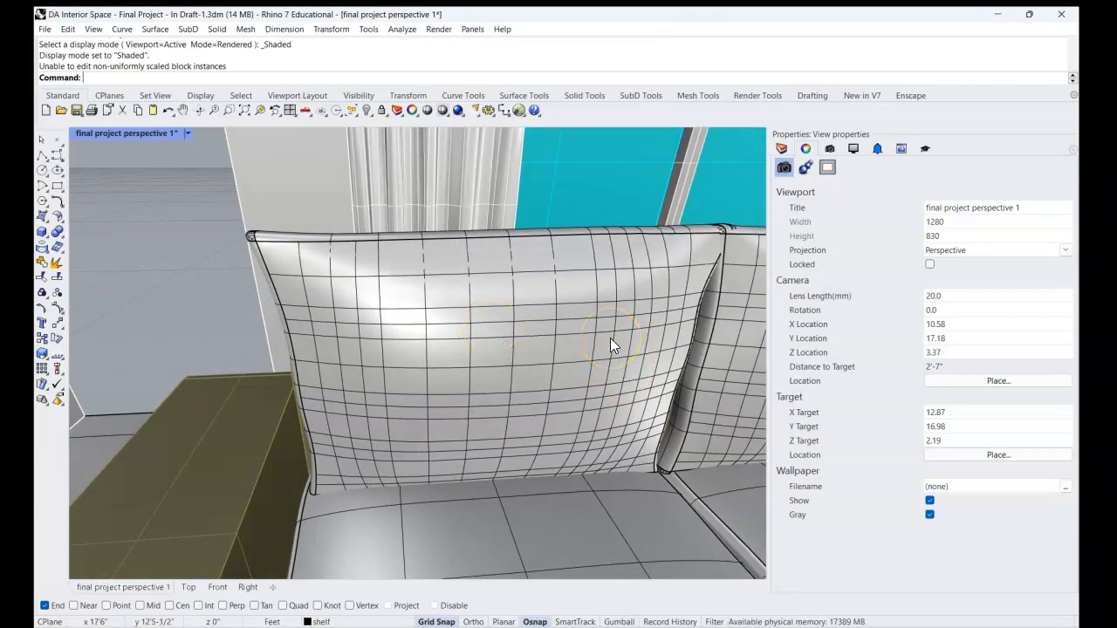
Select the back couch pillow block instance and open the Block Manager.
{"action": "right_click_drag", "start_coordinate": [585, 318], "coordinate": [566, 311]}
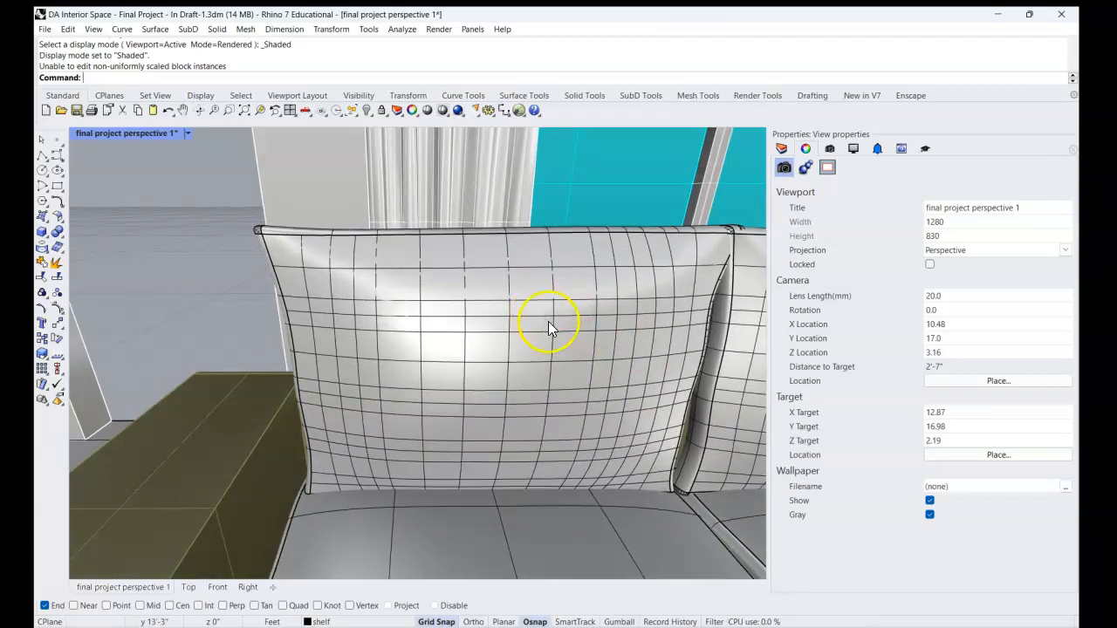
{"action": "left_click", "coordinate": [461, 349]}
{"action": "right_click_drag", "start_coordinate": [511, 274], "coordinate": [440, 264]}
{"action": "type", "text": "Block"}
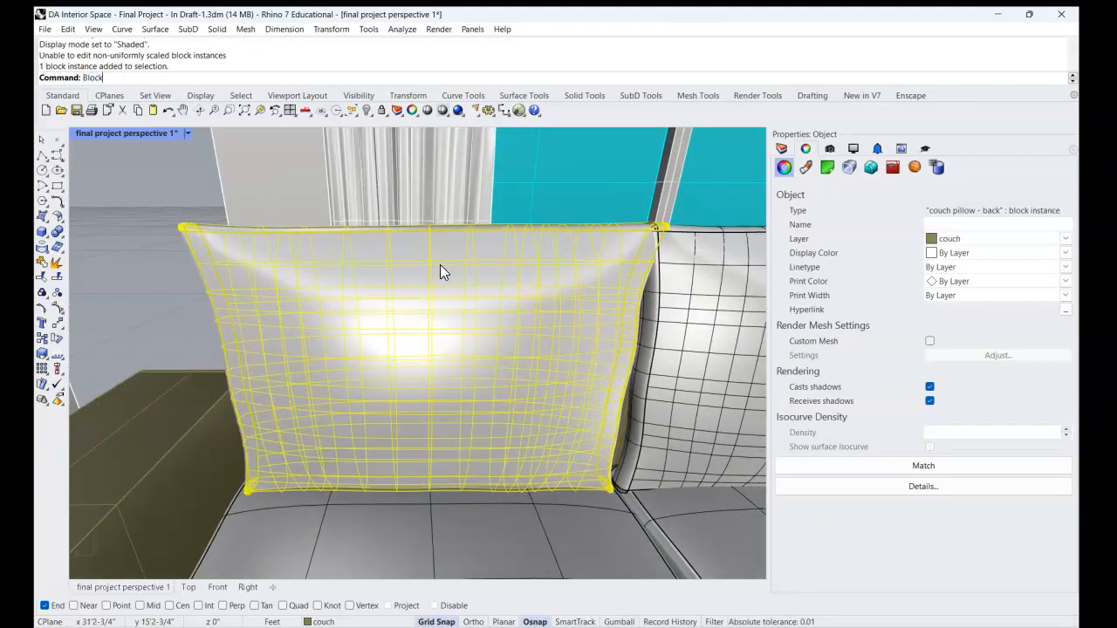
{"action": "type", "text": "Manager"}
{"action": "key", "text": "Return"}
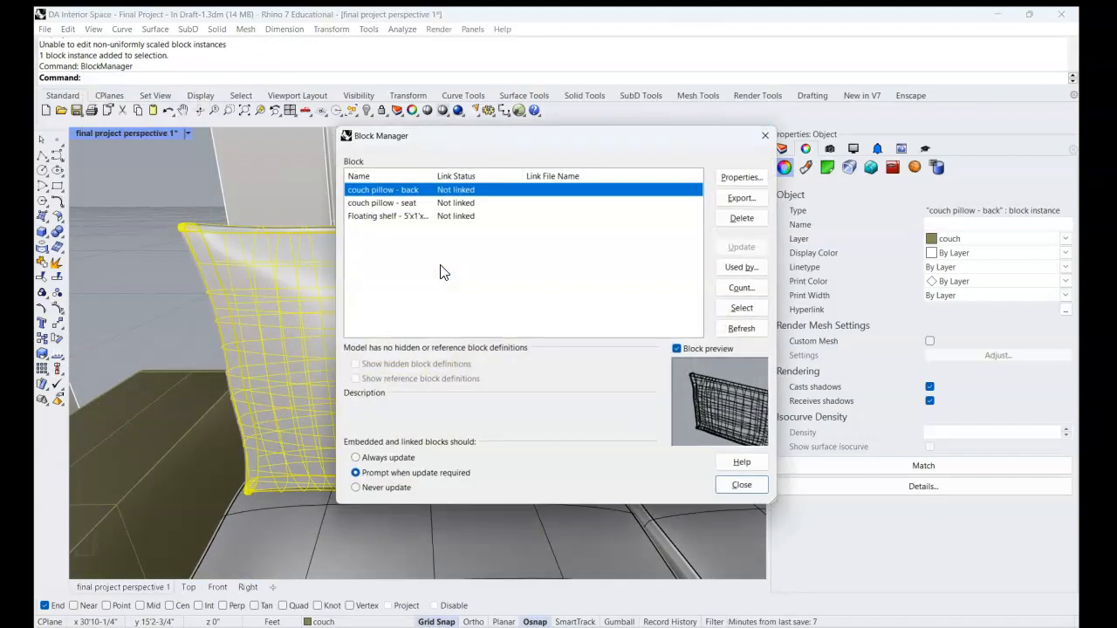
Export the "couch pillow - back" block definition to the Downloads folder as couch pillow - back.3dm, and close the Block Manager.
{"action": "left_click_drag", "start_coordinate": [469, 136], "coordinate": [440, 132]}
{"action": "left_click", "coordinate": [343, 199]}
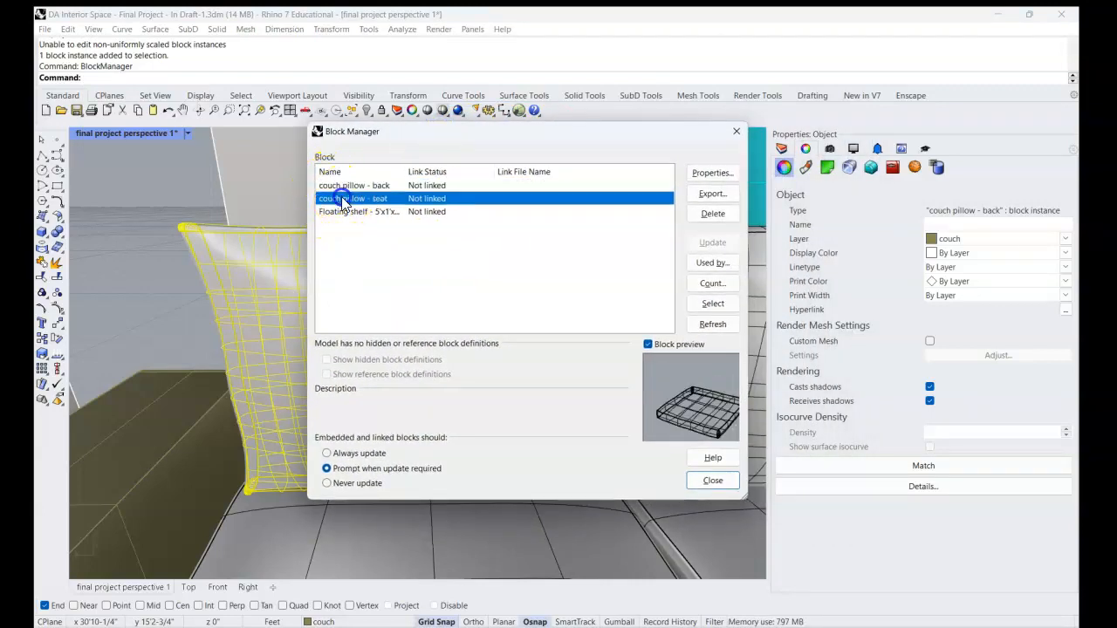
{"action": "left_click", "coordinate": [346, 212]}
{"action": "left_click", "coordinate": [346, 199]}
{"action": "left_click", "coordinate": [349, 185]}
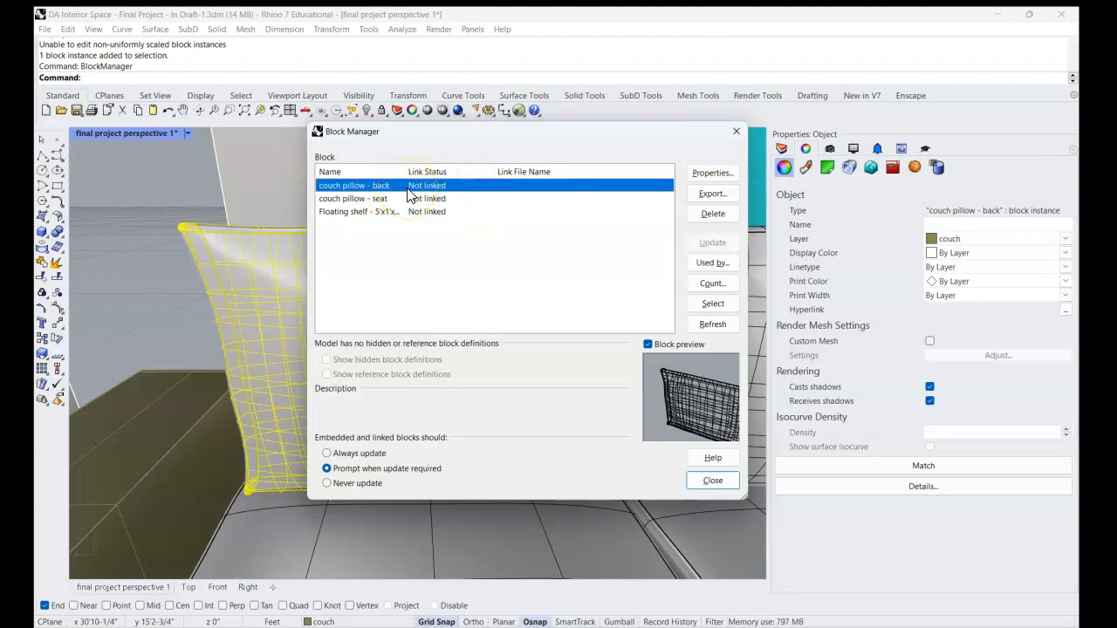
{"action": "left_click", "coordinate": [711, 196]}
{"action": "left_click", "coordinate": [711, 195]}
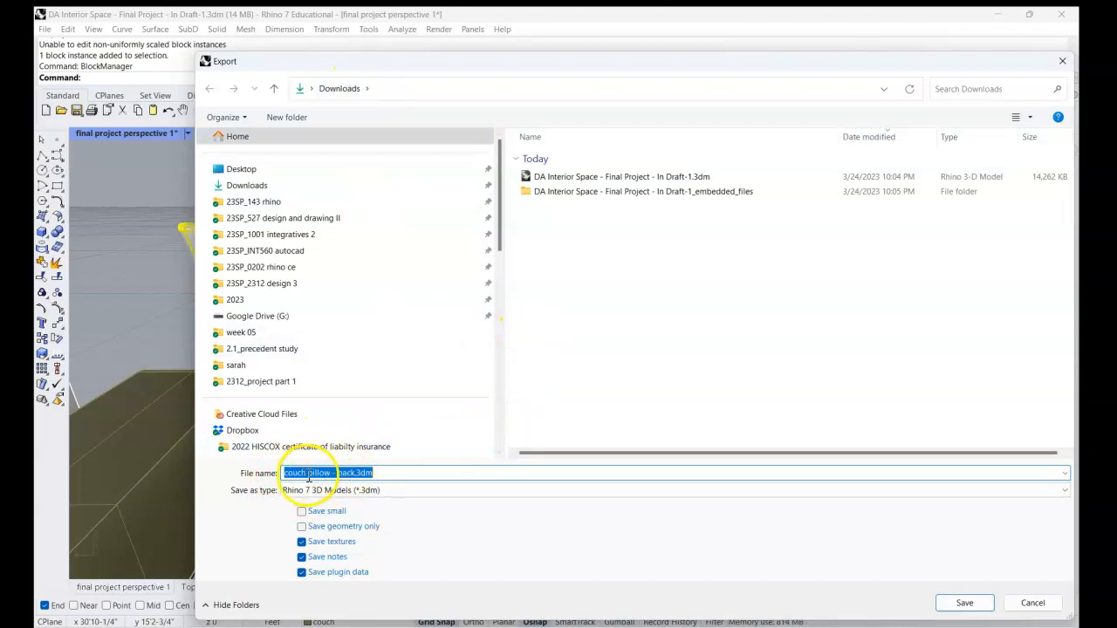
{"action": "left_click", "coordinate": [965, 602]}
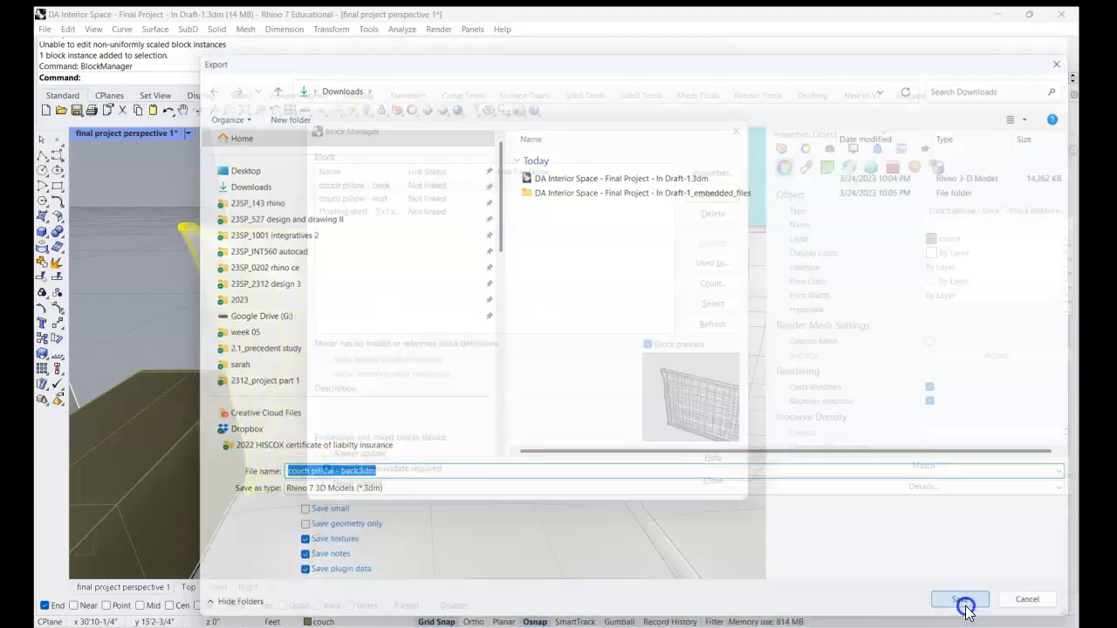
{"action": "left_click", "coordinate": [714, 480]}
{"action": "left_click", "coordinate": [167, 170]}
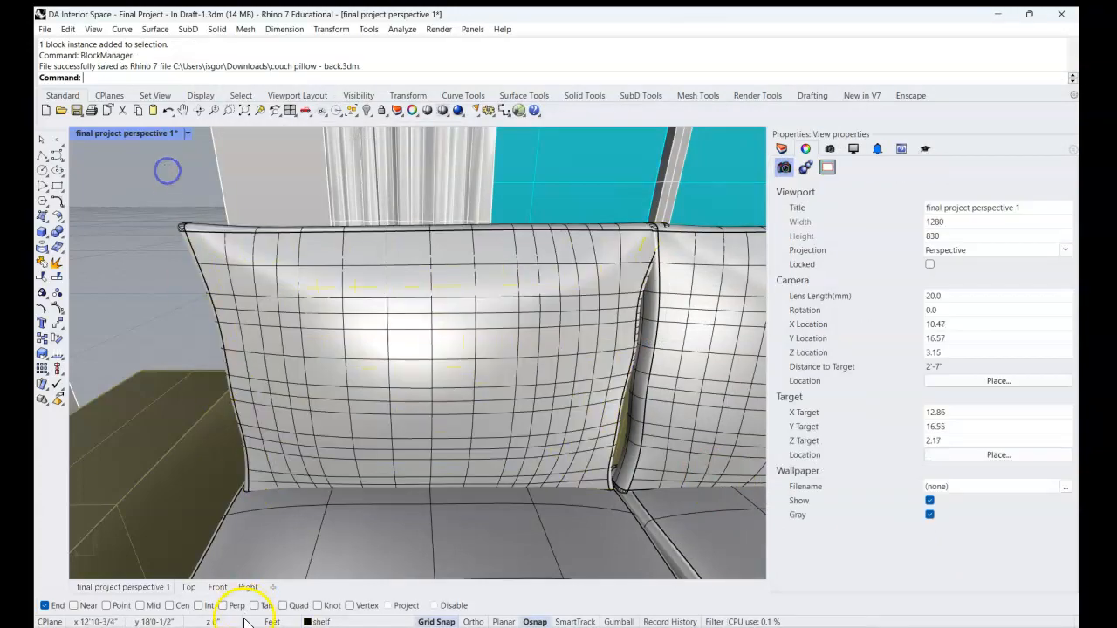
Open couch pillow - back.3dm from the Downloads folder in Rhino and zoom to the model's extents.
{"action": "left_click", "coordinate": [273, 627]}
{"action": "left_click", "coordinate": [391, 381]}
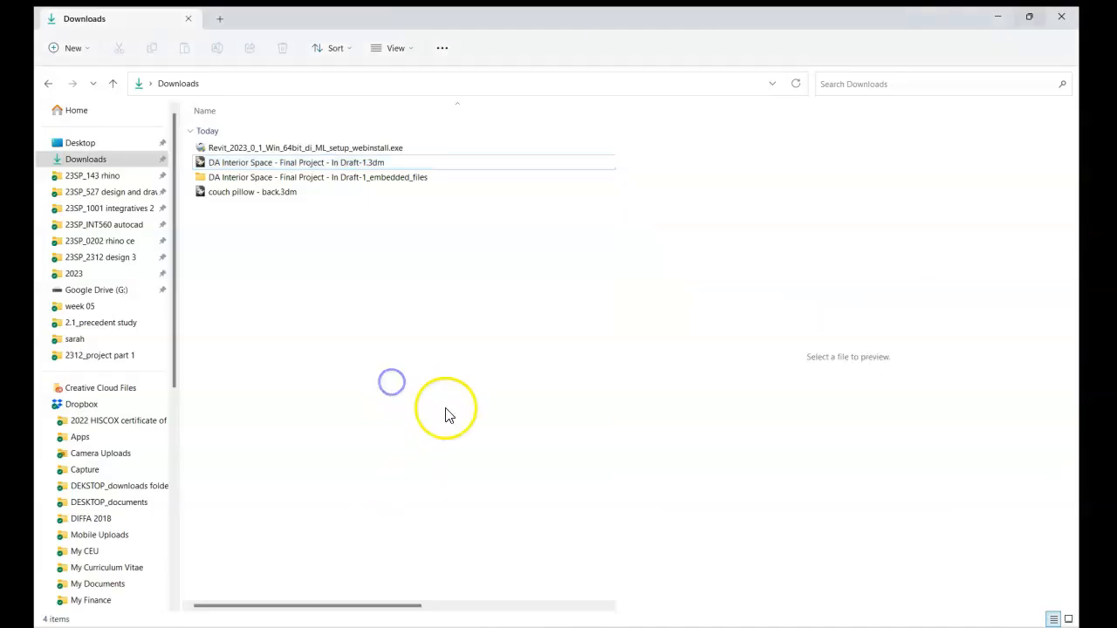
{"action": "left_click", "coordinate": [237, 199]}
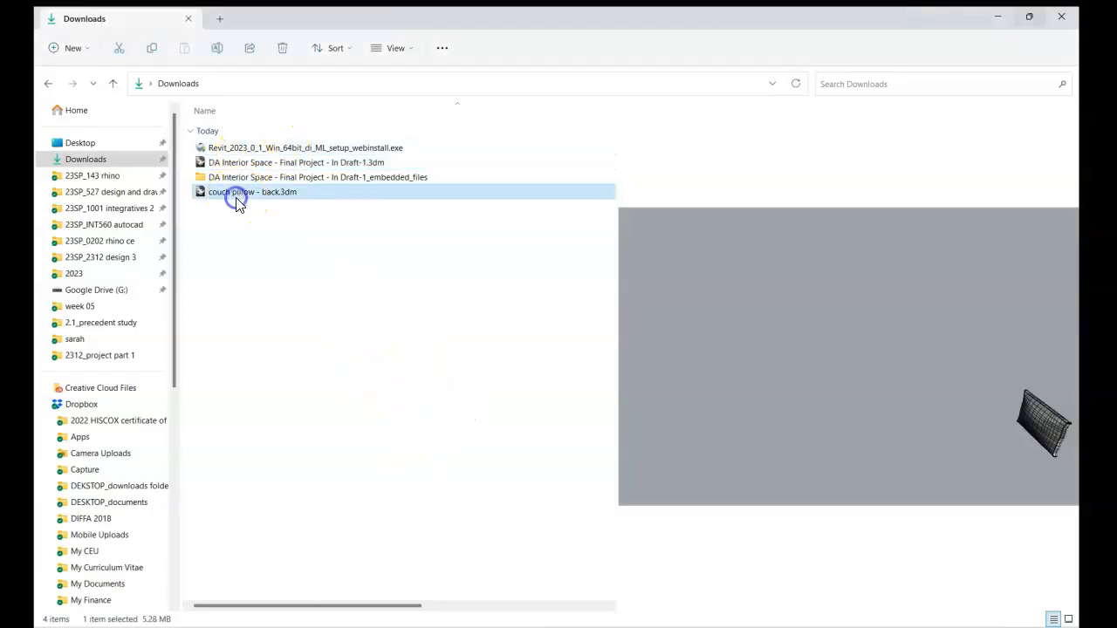
{"action": "left_click", "coordinate": [226, 194]}
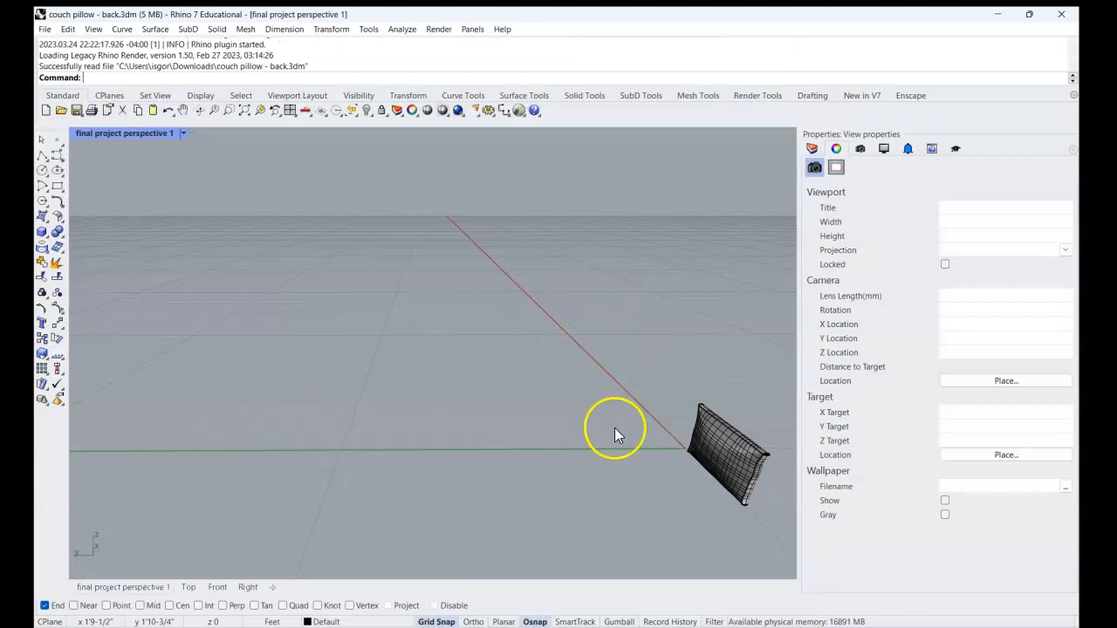
{"action": "mouse_move", "coordinate": [615, 428]}
{"action": "right_mouse_down"}
{"action": "mouse_move", "coordinate": [659, 457]}
{"action": "mouse_move", "coordinate": [677, 453]}
{"action": "right_mouse_up"}
{"action": "type", "text": "Z"}
{"action": "key", "text": "Return"}
{"action": "type", "text": "e"}
{"action": "key", "text": "Return"}
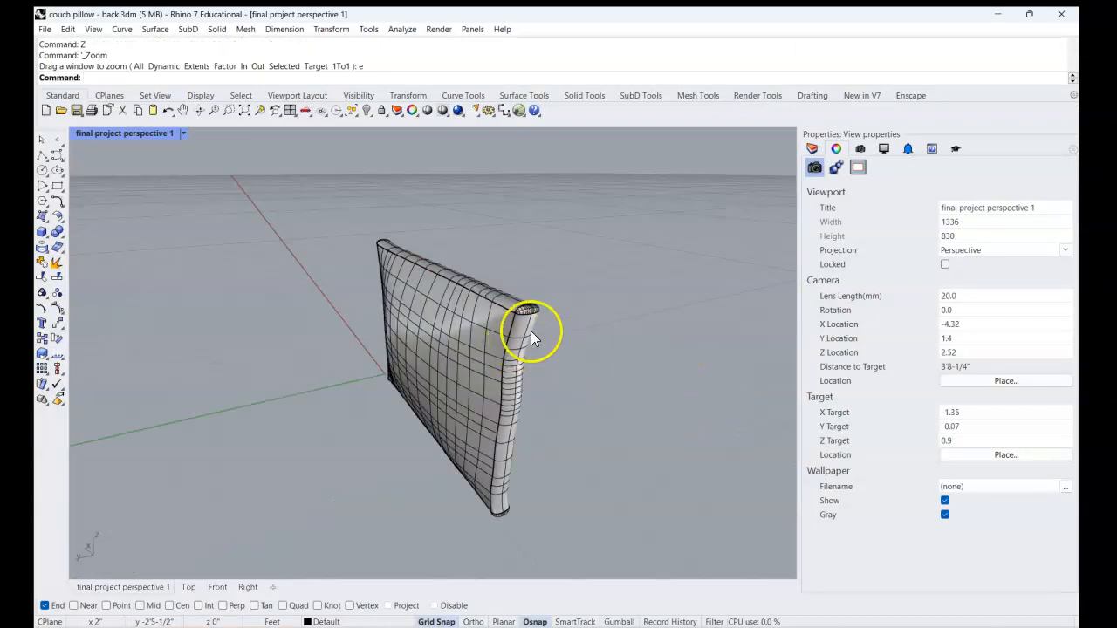
Examine the pillow polysurface and the layer list of the exported file.
{"action": "right_click_drag", "start_coordinate": [520, 345], "coordinate": [573, 319]}
{"action": "left_click", "coordinate": [812, 149]}
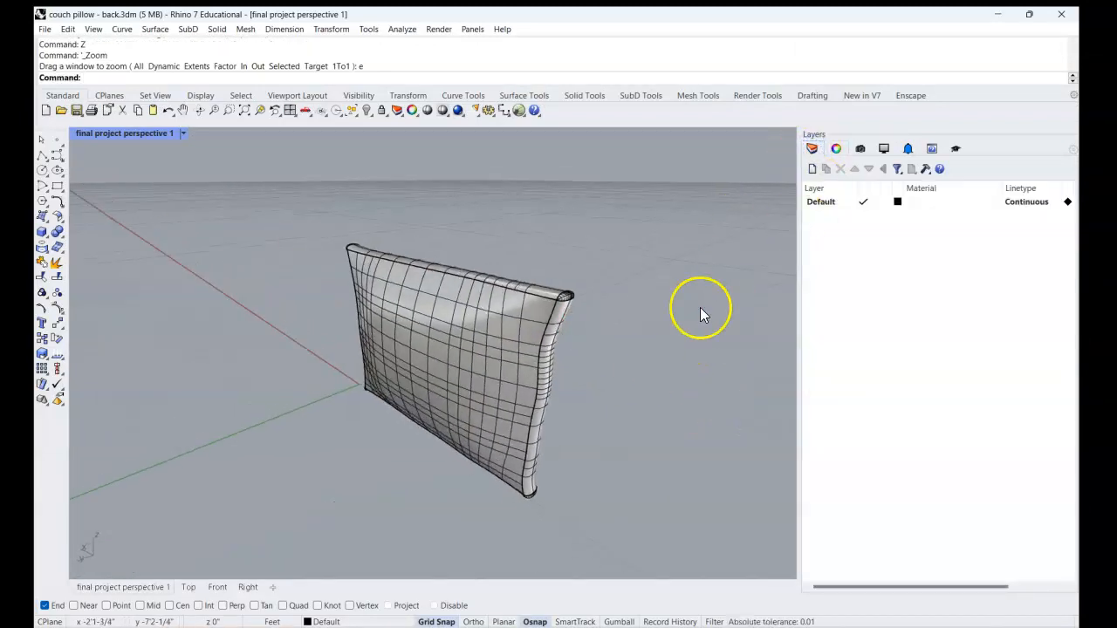
{"action": "left_click", "coordinate": [490, 329]}
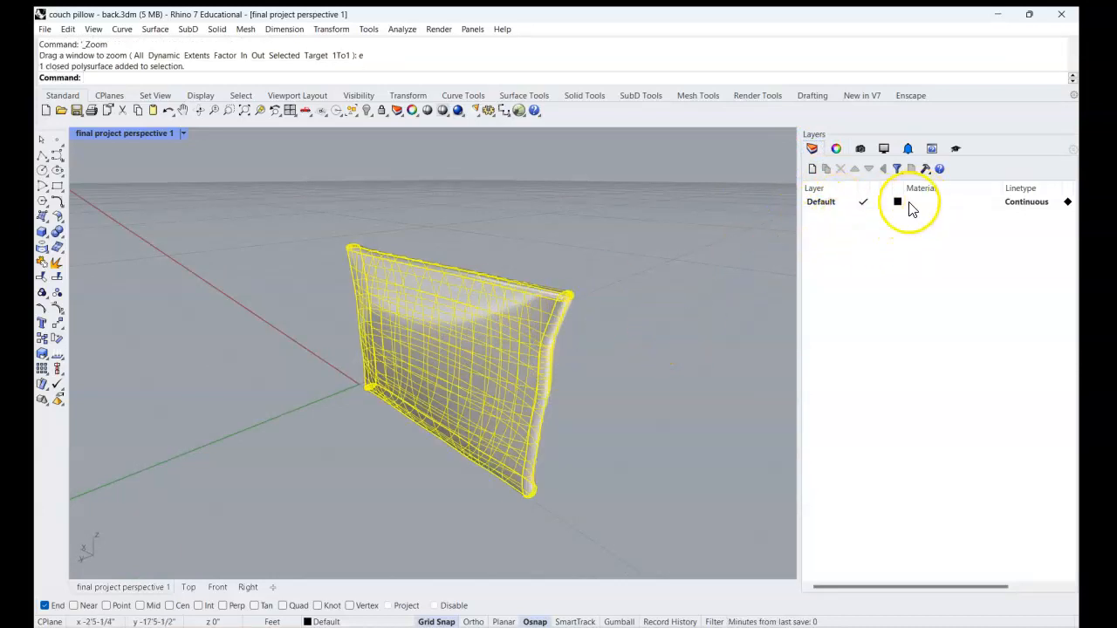
{"action": "left_click", "coordinate": [712, 304]}
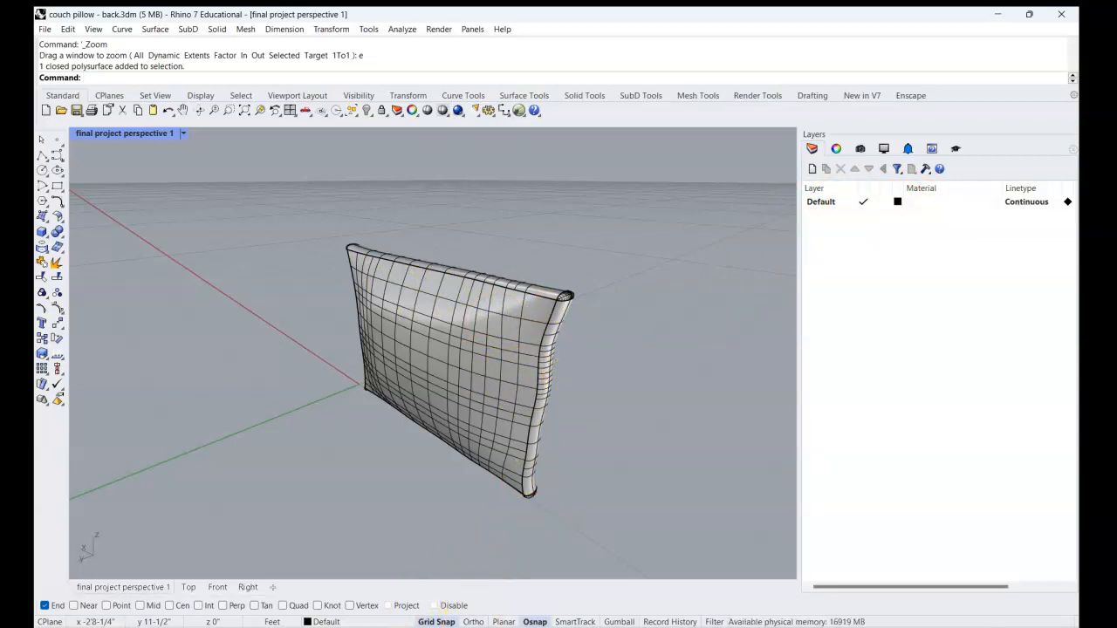
Switch back to the DA Interior Space model and check the layer of the back couch pillow block in its object properties.
{"action": "mouse_move", "coordinate": [567, 626]}
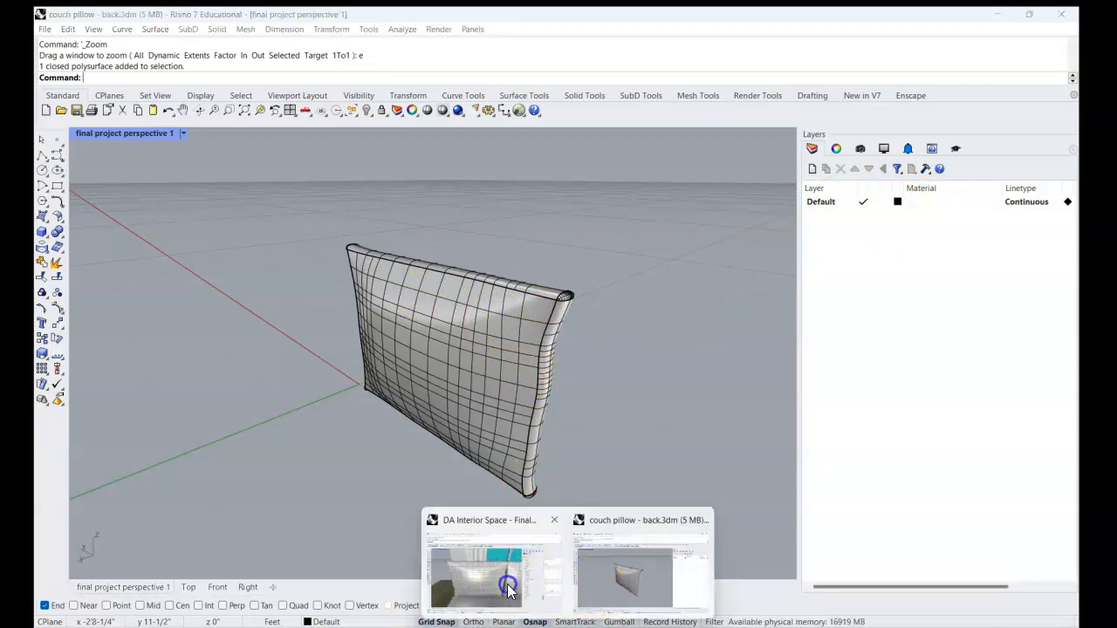
{"action": "left_click", "coordinate": [462, 581]}
{"action": "right_click_drag", "start_coordinate": [532, 335], "coordinate": [461, 379]}
{"action": "left_click", "coordinate": [781, 148]}
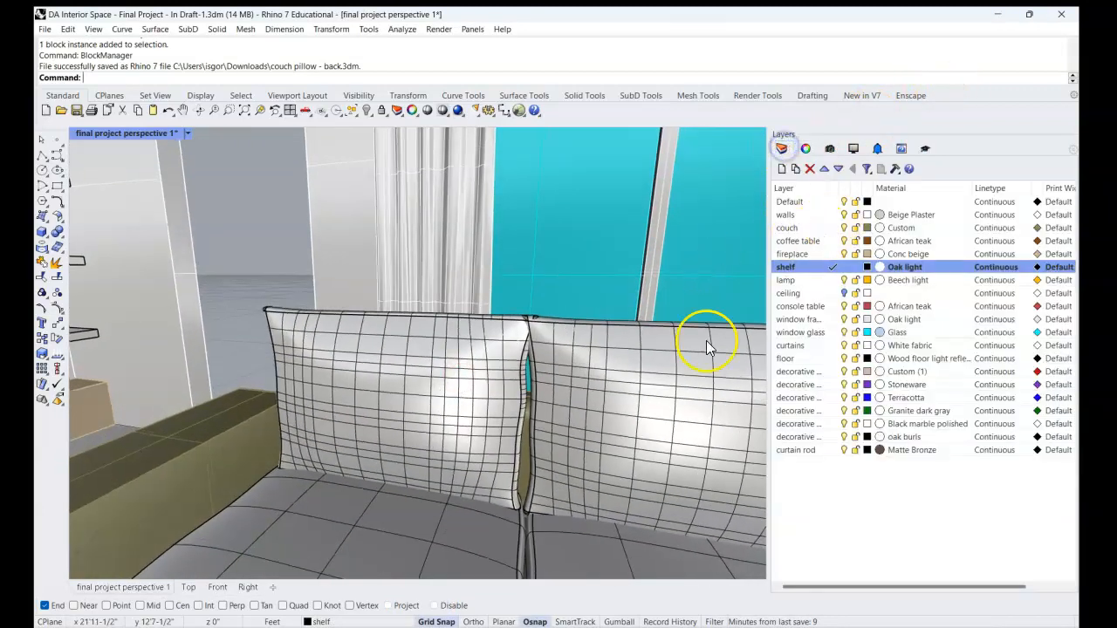
{"action": "left_click", "coordinate": [443, 417]}
{"action": "left_click", "coordinate": [805, 148]}
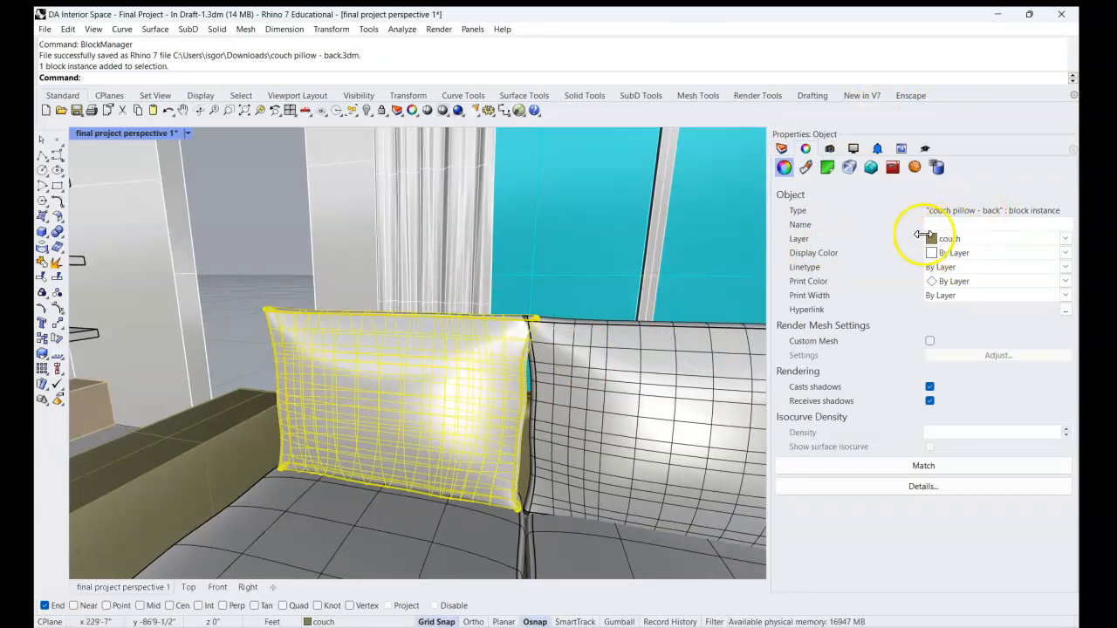
Make the couch layer current and examine its Custom layer material without changing it.
{"action": "left_click", "coordinate": [782, 150]}
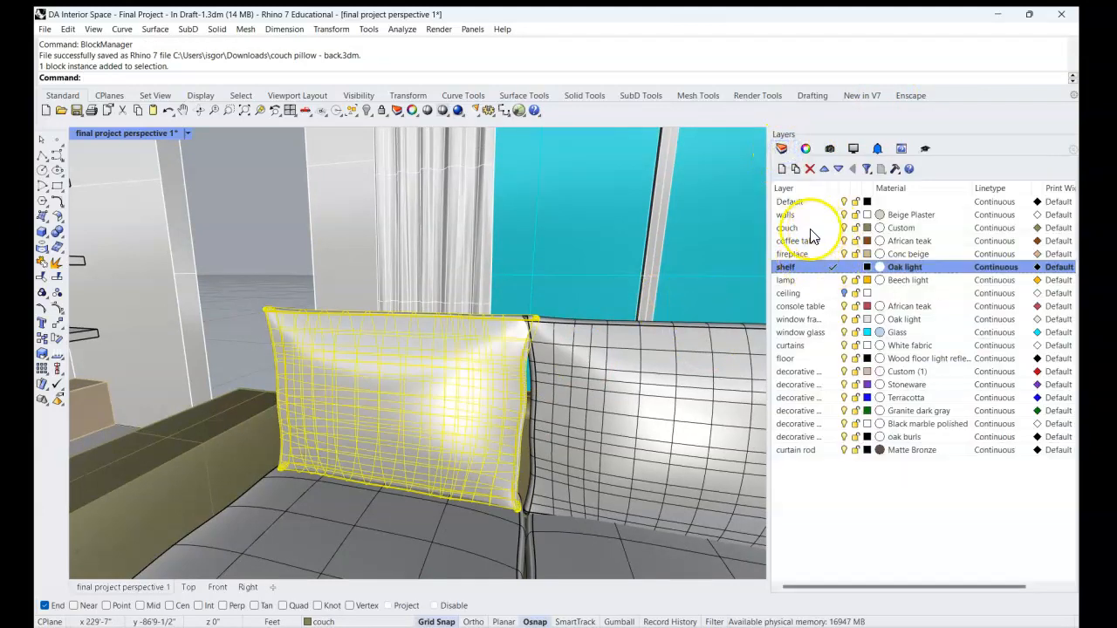
{"action": "left_click", "coordinate": [833, 228]}
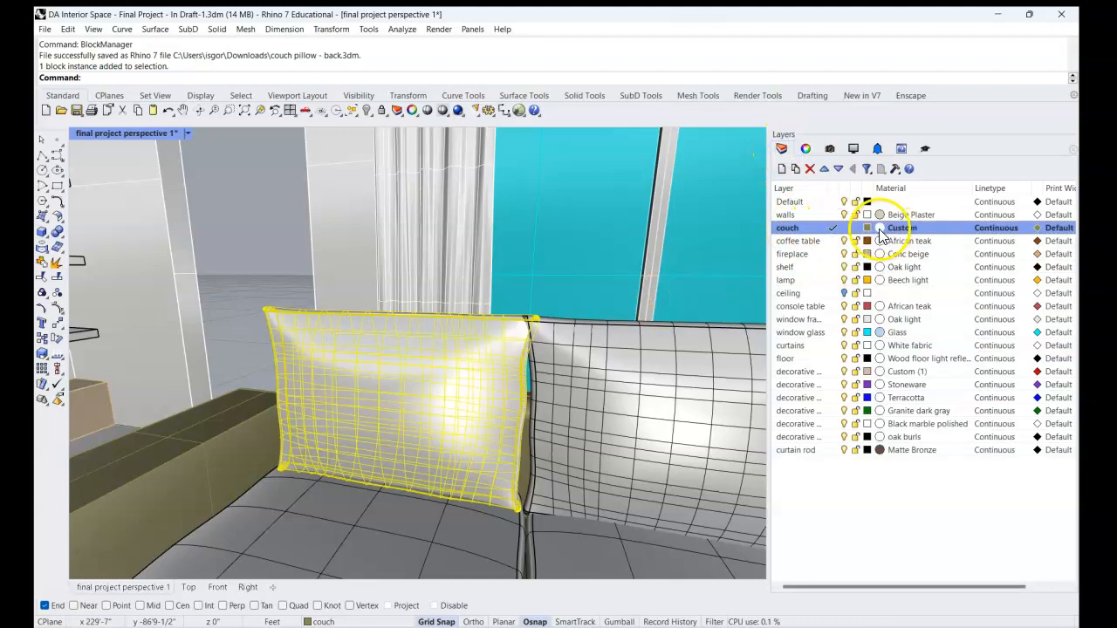
{"action": "left_click", "coordinate": [880, 229]}
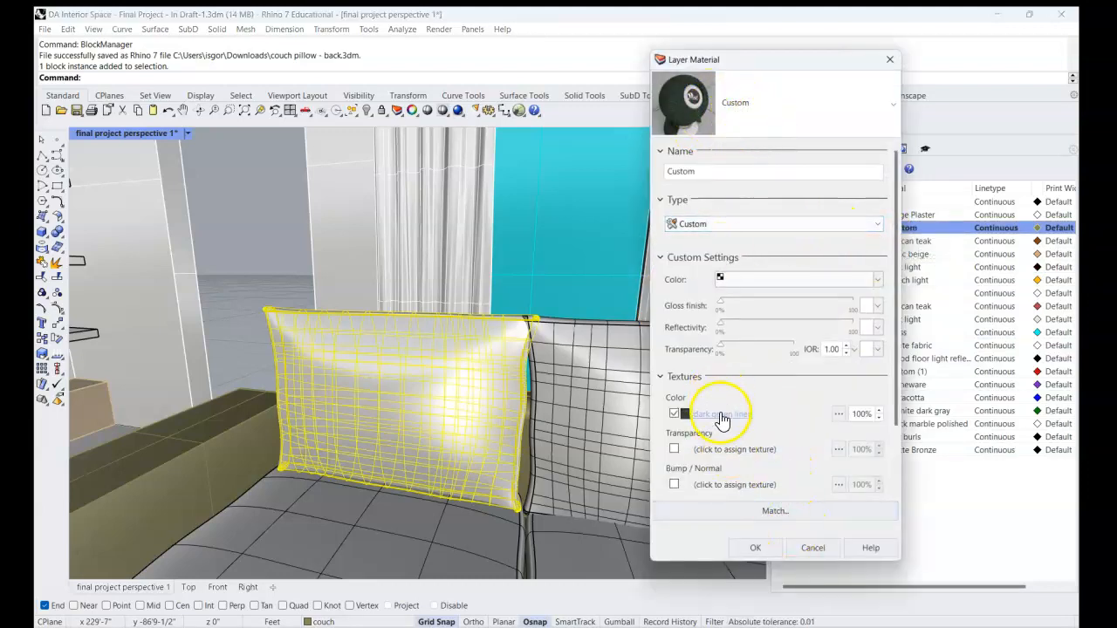
{"action": "left_click", "coordinate": [812, 550]}
Draw a sphere on the couch layer, above the armrest beside the back pillow.
{"action": "right_click_drag", "start_coordinate": [509, 417], "coordinate": [515, 433]}
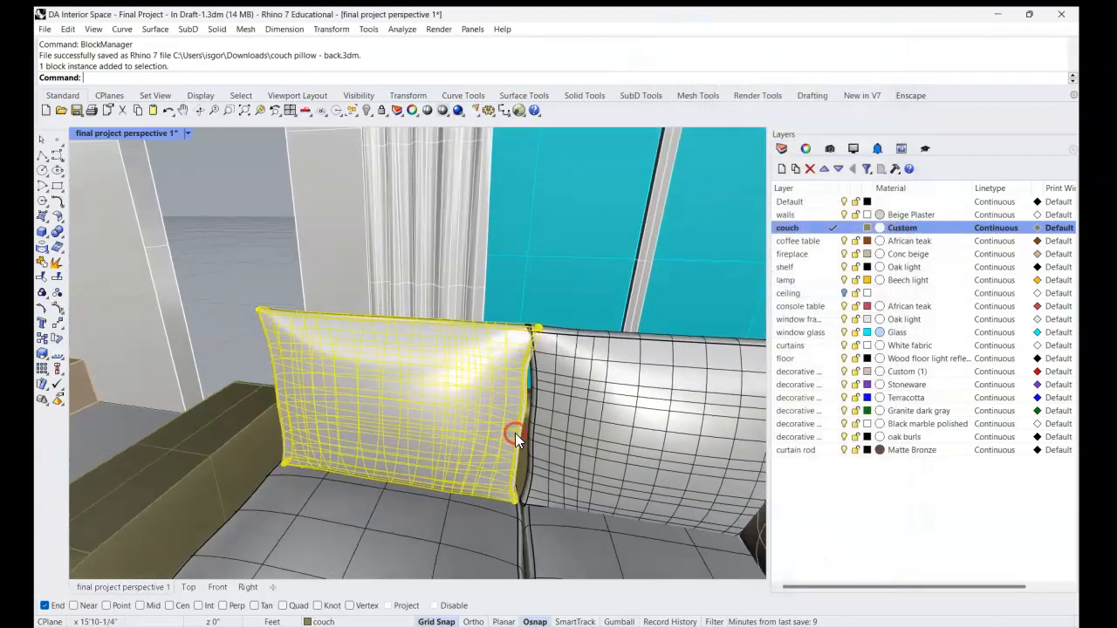
{"action": "right_click_drag", "start_coordinate": [392, 372], "coordinate": [469, 362]}
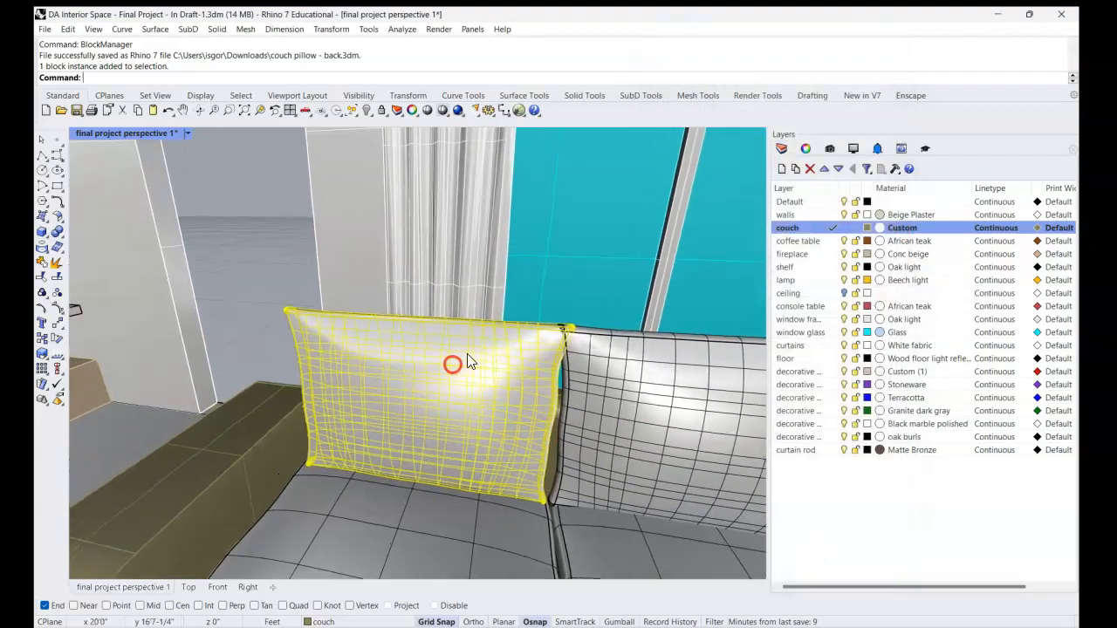
{"action": "left_click", "coordinate": [272, 348]}
{"action": "right_click_drag", "start_coordinate": [271, 347], "coordinate": [317, 332]}
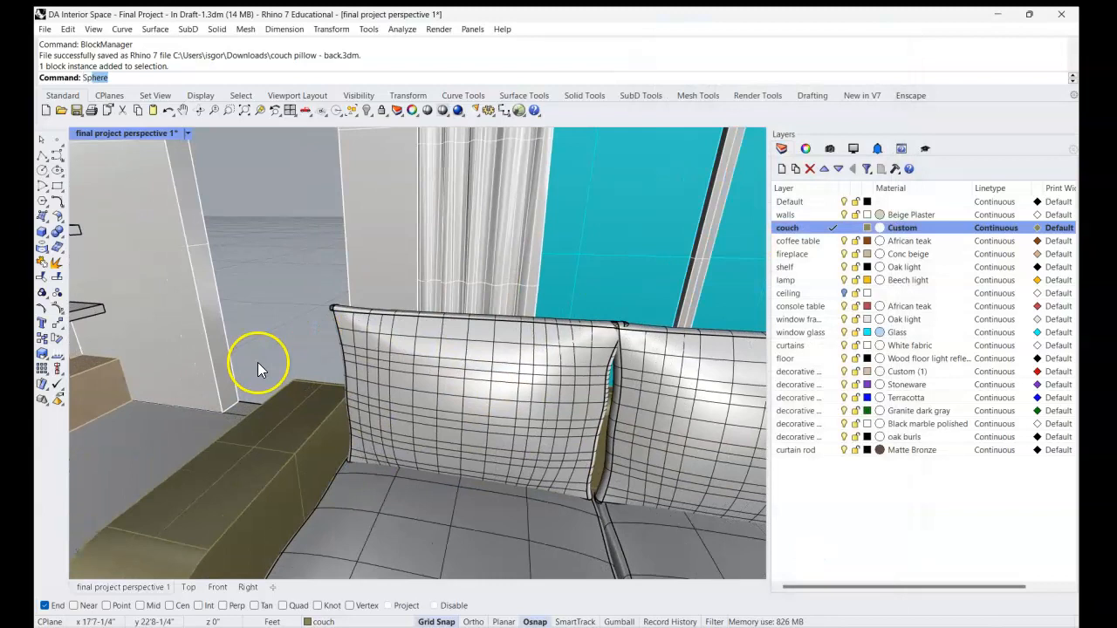
{"action": "key", "text": "Return"}
{"action": "left_click", "coordinate": [298, 377]}
{"action": "left_click", "coordinate": [322, 353]}
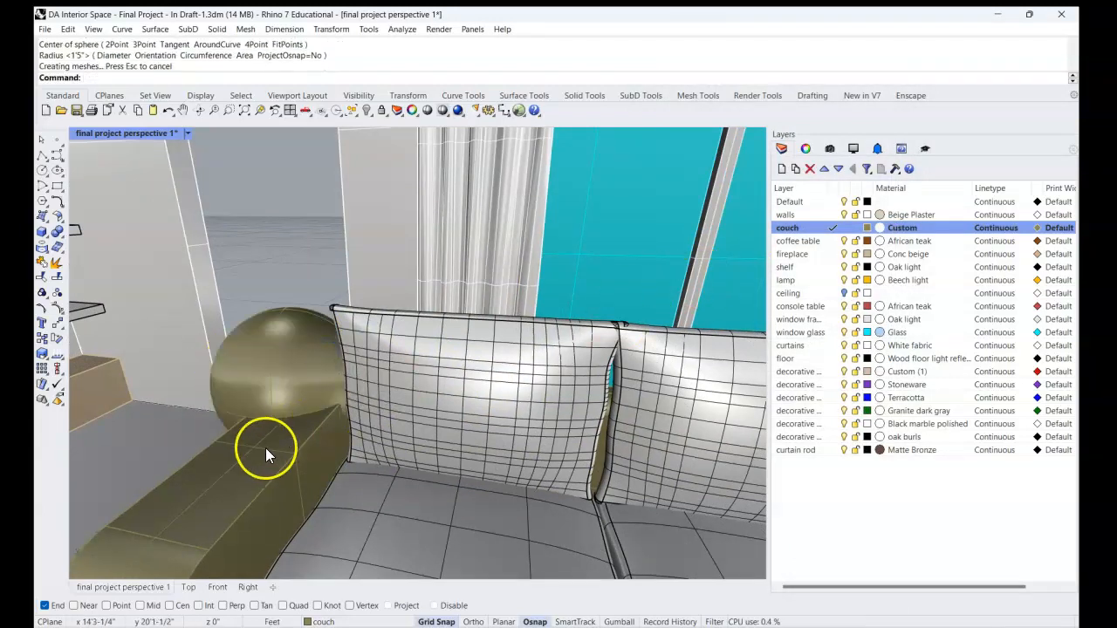
Set the viewport to Rendered display and examine the selected sphere's material against the couch arm and pillows.
{"action": "key", "text": "ctrl+alt+r"}
{"action": "left_click", "coordinate": [282, 365]}
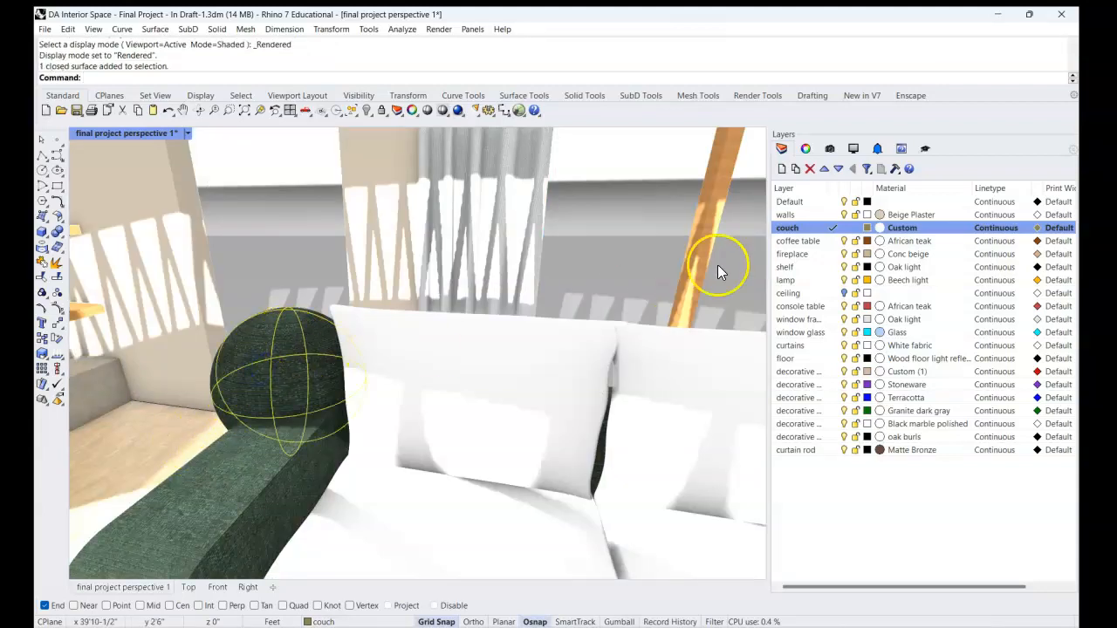
{"action": "right_click_drag", "start_coordinate": [318, 374], "coordinate": [374, 349], "text": "shift"}
{"action": "scroll", "coordinate": [367, 341], "scroll_direction": "up", "scroll_amount": 2}
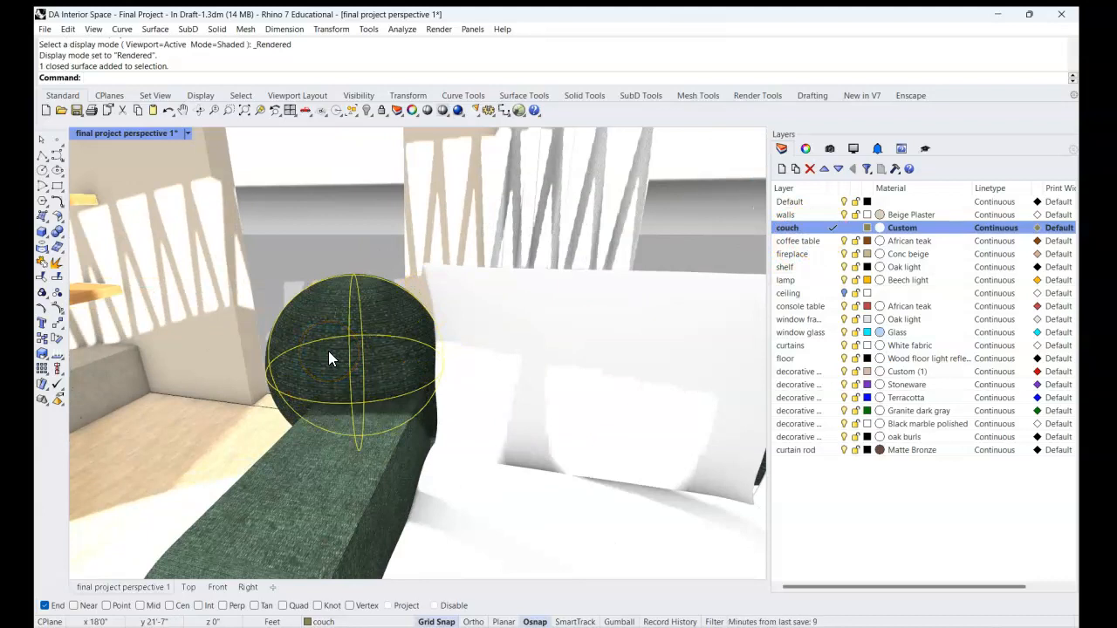
{"action": "scroll", "coordinate": [328, 358], "scroll_direction": "down", "scroll_amount": 3}
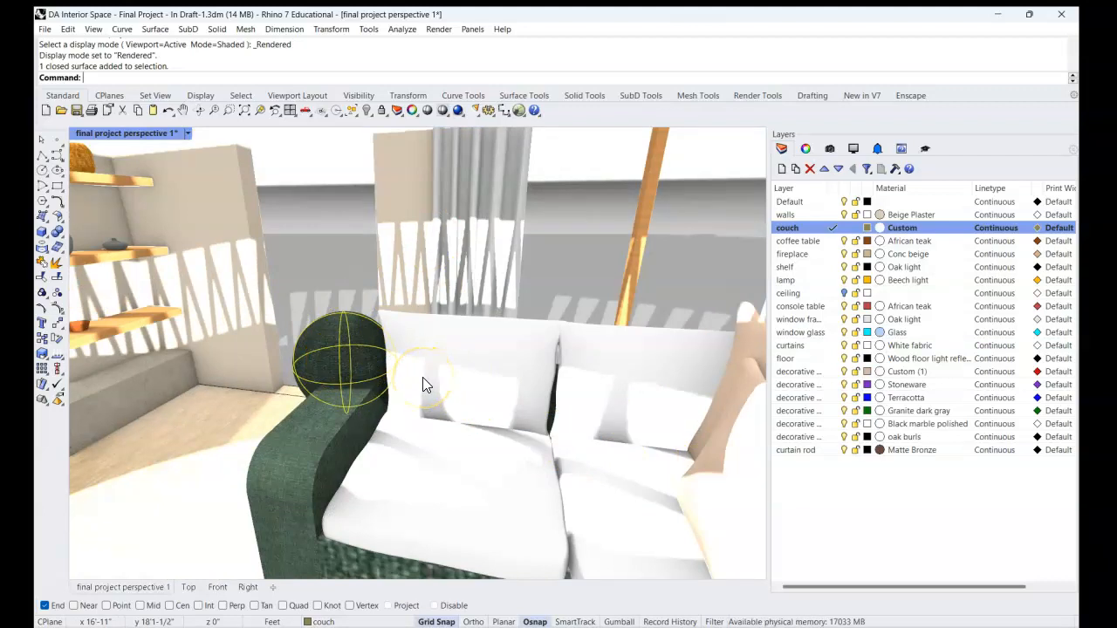
Copy the selected sphere and paste it into the couch pillow - back.3dm file to bring in the couch layer.
{"action": "key", "text": "ctrl+c"}
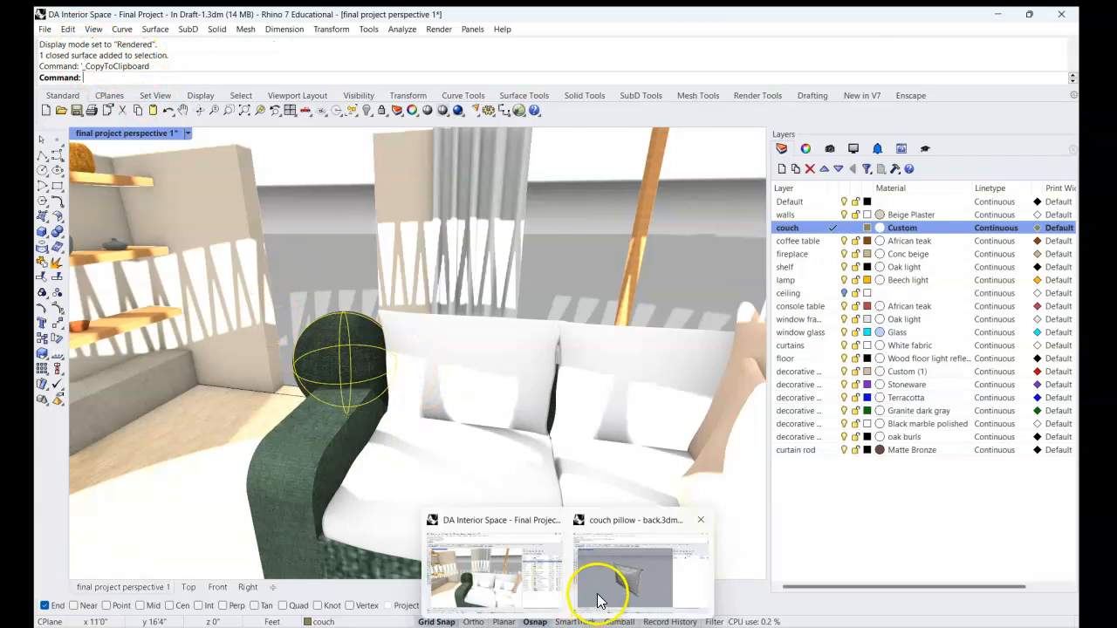
{"action": "left_click", "coordinate": [599, 586]}
{"action": "right_click_drag", "start_coordinate": [582, 421], "coordinate": [568, 389]}
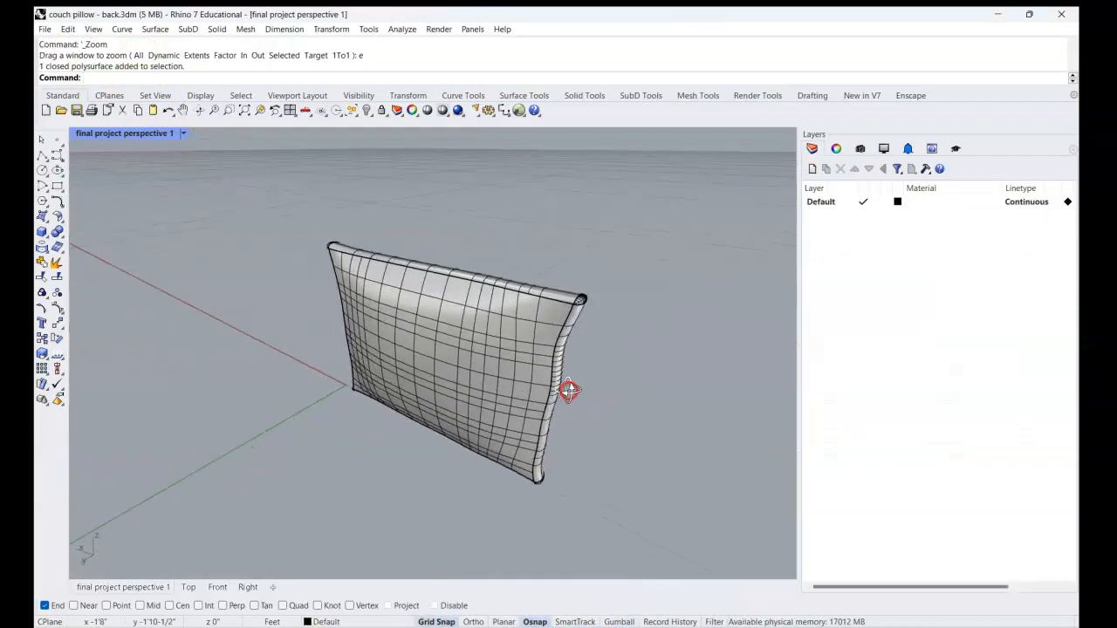
{"action": "key", "text": "ctrl+v"}
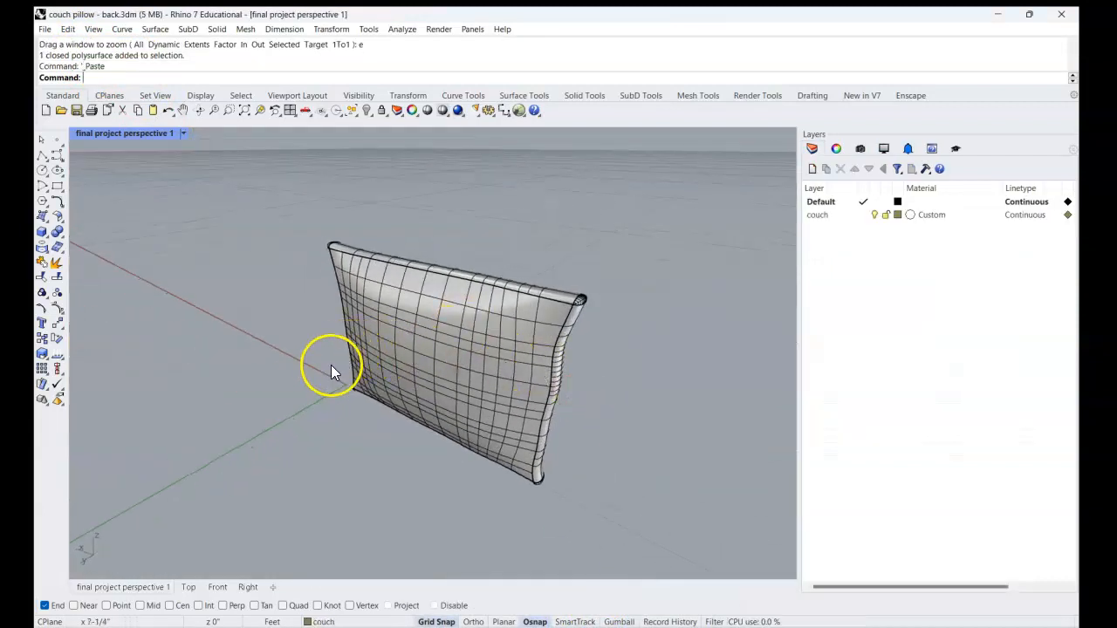
Move the pasted sphere close to the pillow near the origin and deselect it.
{"action": "scroll", "coordinate": [332, 410], "scroll_direction": "down", "scroll_amount": 5}
{"action": "right_click_drag", "start_coordinate": [344, 425], "coordinate": [416, 404]}
{"action": "left_click_drag", "start_coordinate": [249, 394], "coordinate": [469, 362]}
{"action": "scroll", "coordinate": [515, 349], "scroll_direction": "up", "scroll_amount": 6}
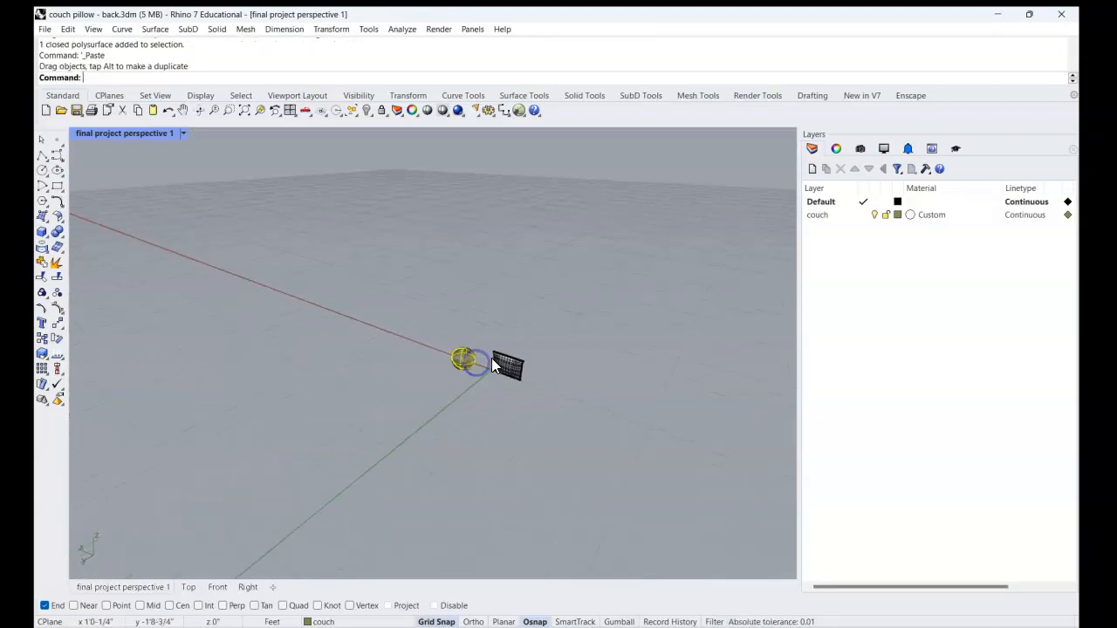
{"action": "left_click", "coordinate": [652, 319]}
Examine the material settings of the imported couch layer in the pillow file.
{"action": "right_click_drag", "start_coordinate": [665, 295], "coordinate": [651, 280], "text": "shift"}
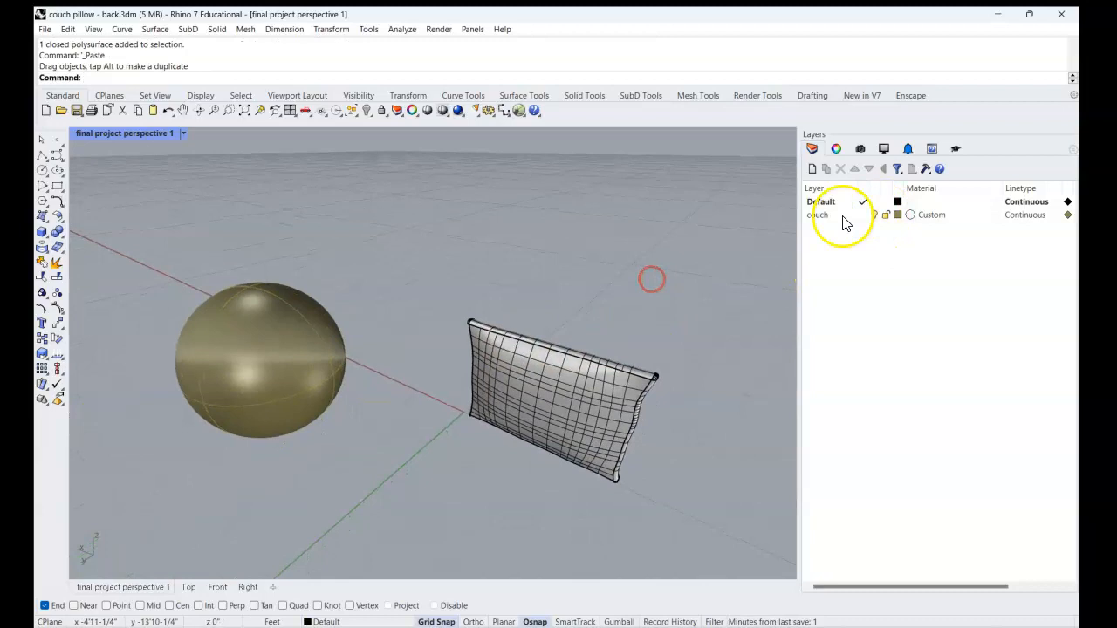
{"action": "left_click", "coordinate": [910, 216]}
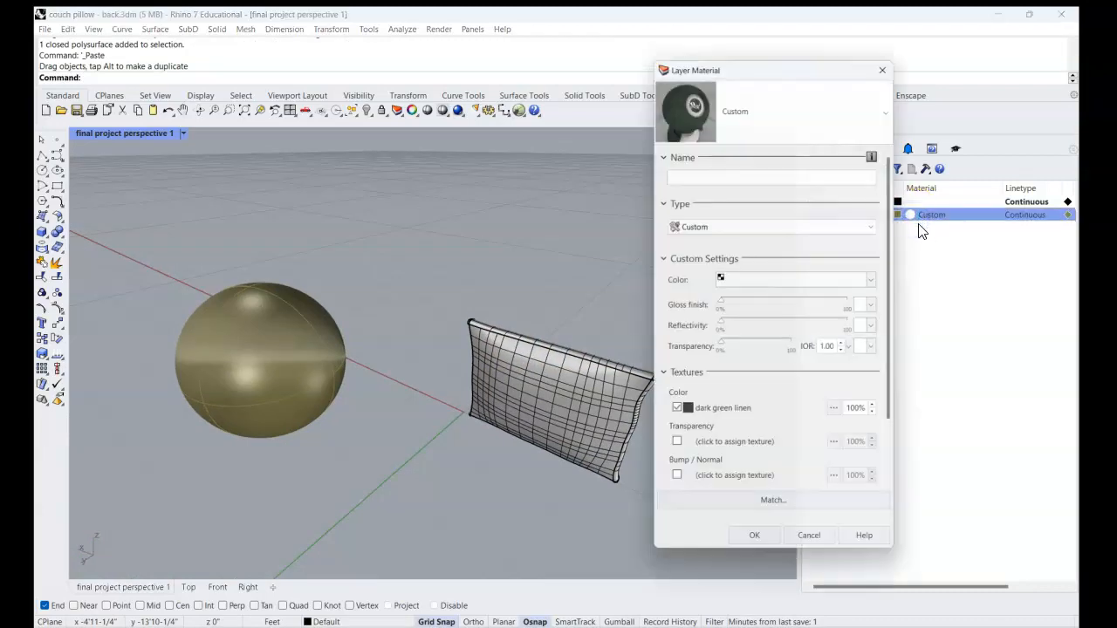
{"action": "left_click", "coordinate": [889, 59]}
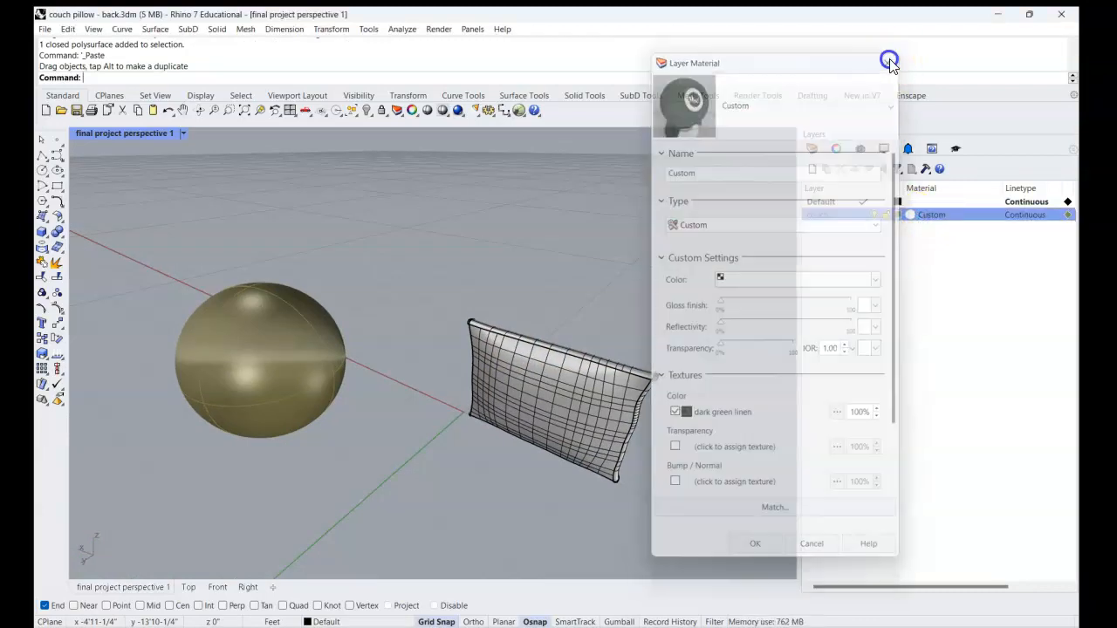
Assign the pillow polysurface to the couch layer and deselect it.
{"action": "right_click_drag", "start_coordinate": [647, 249], "coordinate": [610, 244], "text": "shift"}
{"action": "left_click", "coordinate": [531, 341]}
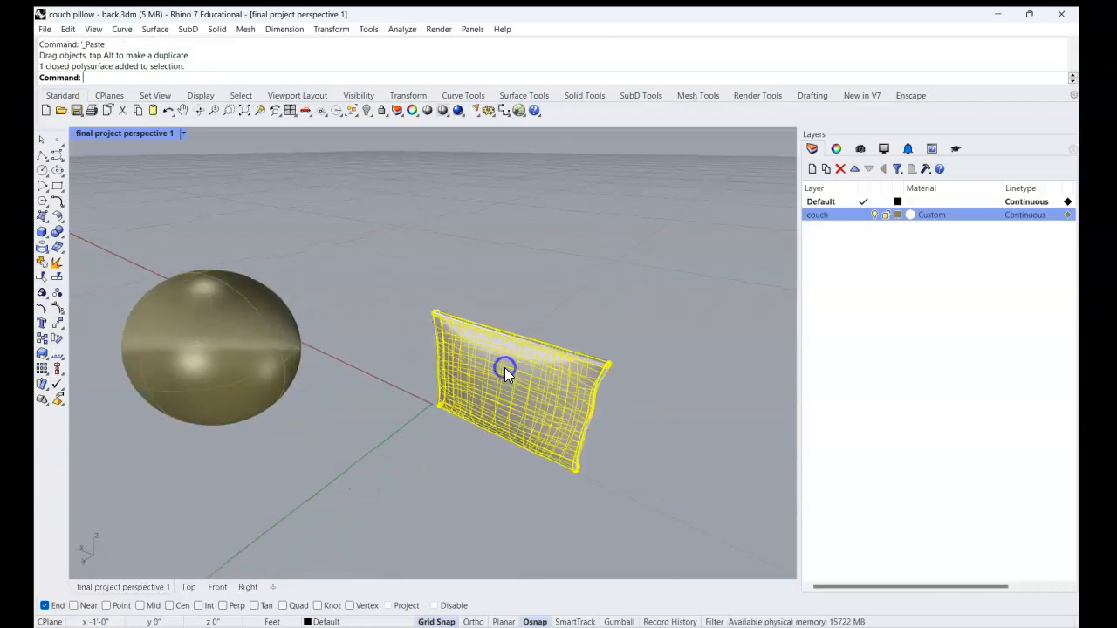
{"action": "left_click", "coordinate": [820, 222]}
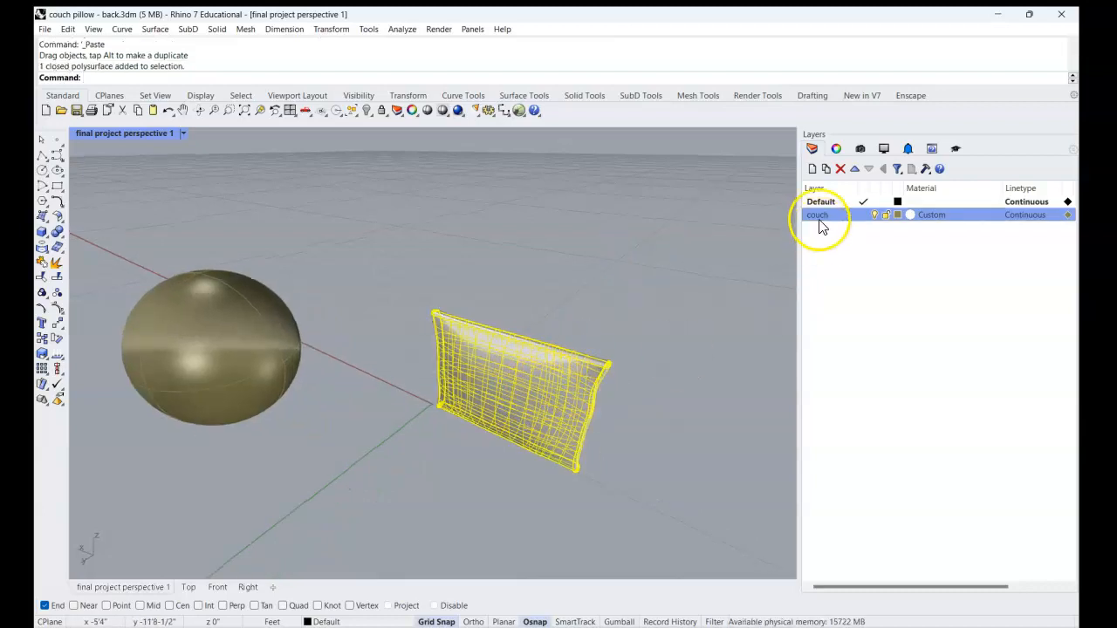
{"action": "left_click", "coordinate": [839, 149]}
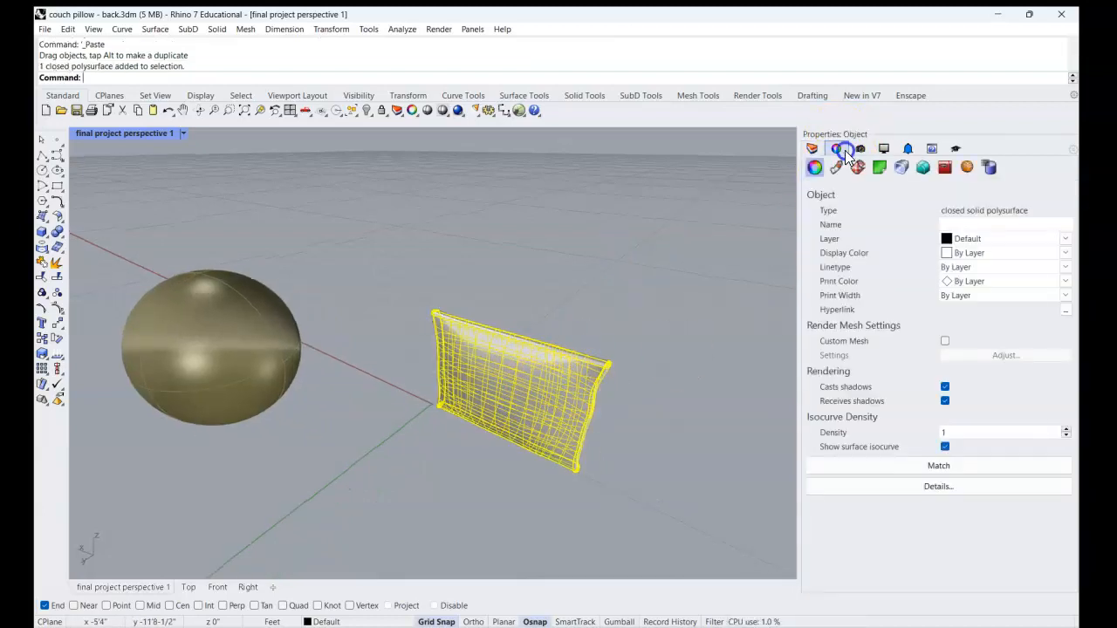
{"action": "left_click", "coordinate": [973, 239]}
{"action": "left_click", "coordinate": [979, 267]}
{"action": "left_click", "coordinate": [672, 340]}
Delete the pasted sphere and save the couch pillow - back.3dm file.
{"action": "left_click", "coordinate": [246, 362]}
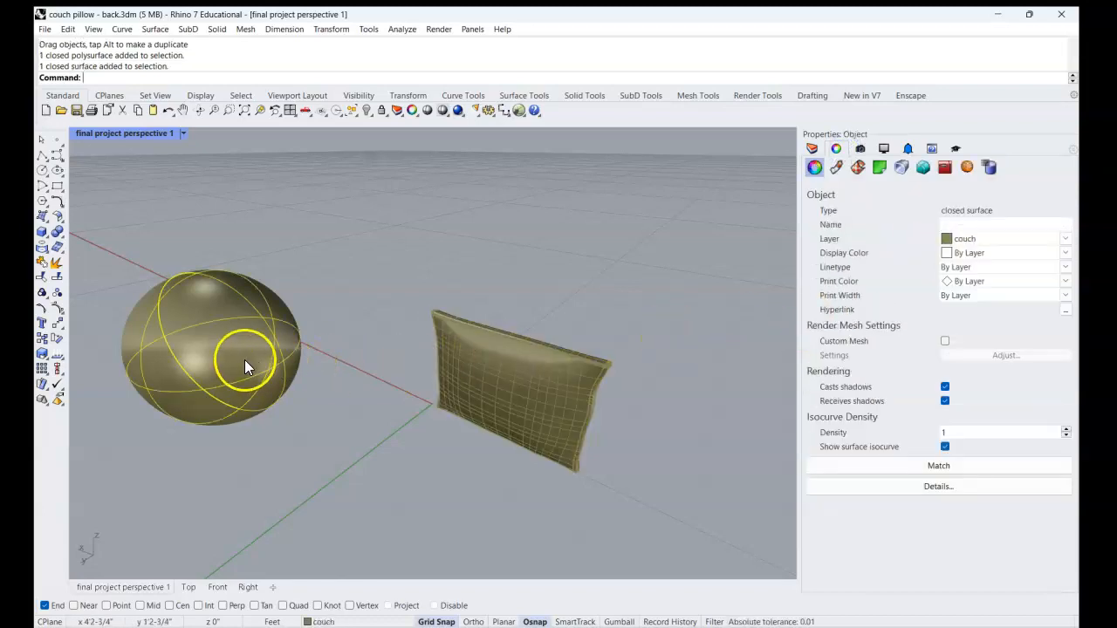
{"action": "key", "text": "Delete"}
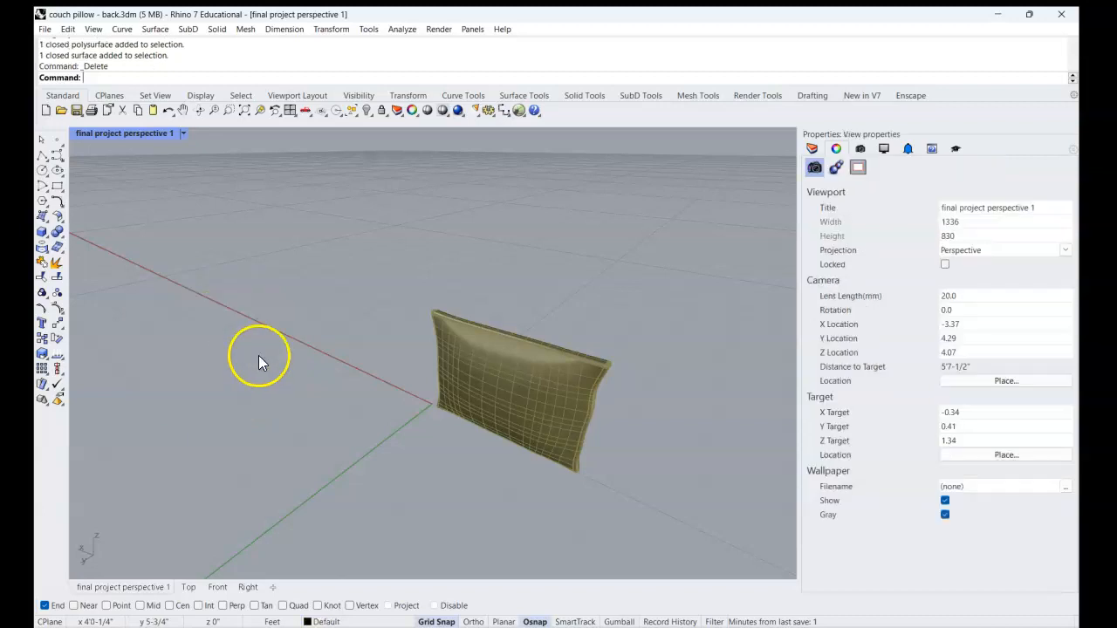
{"action": "left_click", "coordinate": [45, 29]}
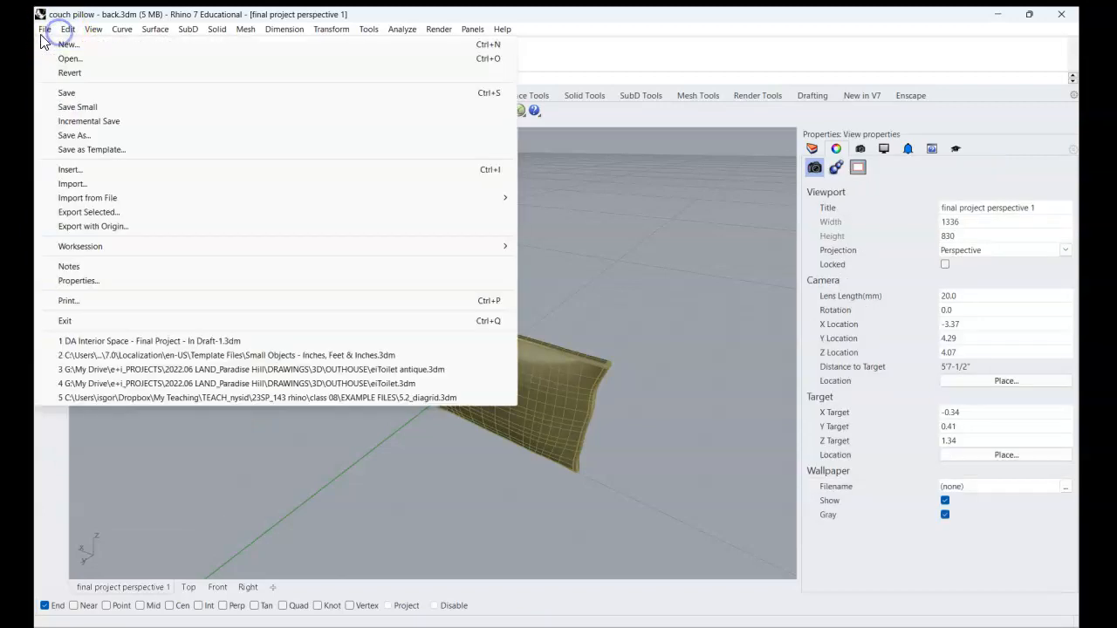
{"action": "left_click", "coordinate": [70, 94]}
{"action": "left_click", "coordinate": [224, 290]}
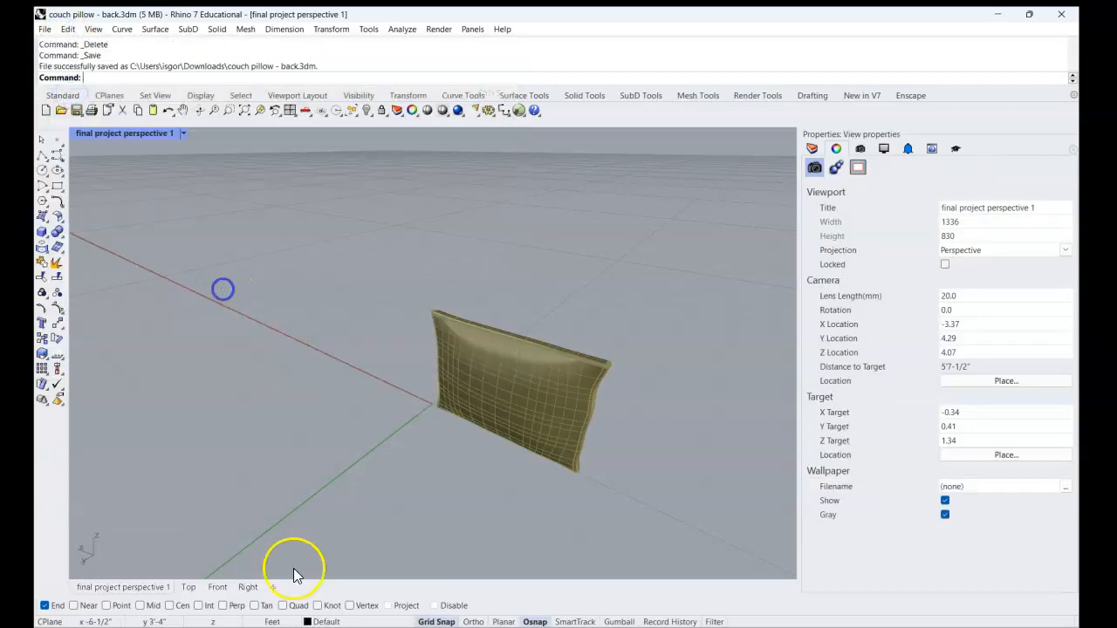
Switch to the DA Interior Space - Final Project file, set the viewport to Shaded display and delete the sphere on the couch arm.
{"action": "left_click", "coordinate": [498, 579]}
{"action": "right_click_drag", "start_coordinate": [406, 449], "coordinate": [373, 388]}
{"action": "scroll", "coordinate": [378, 367], "scroll_direction": "up", "scroll_amount": 5}
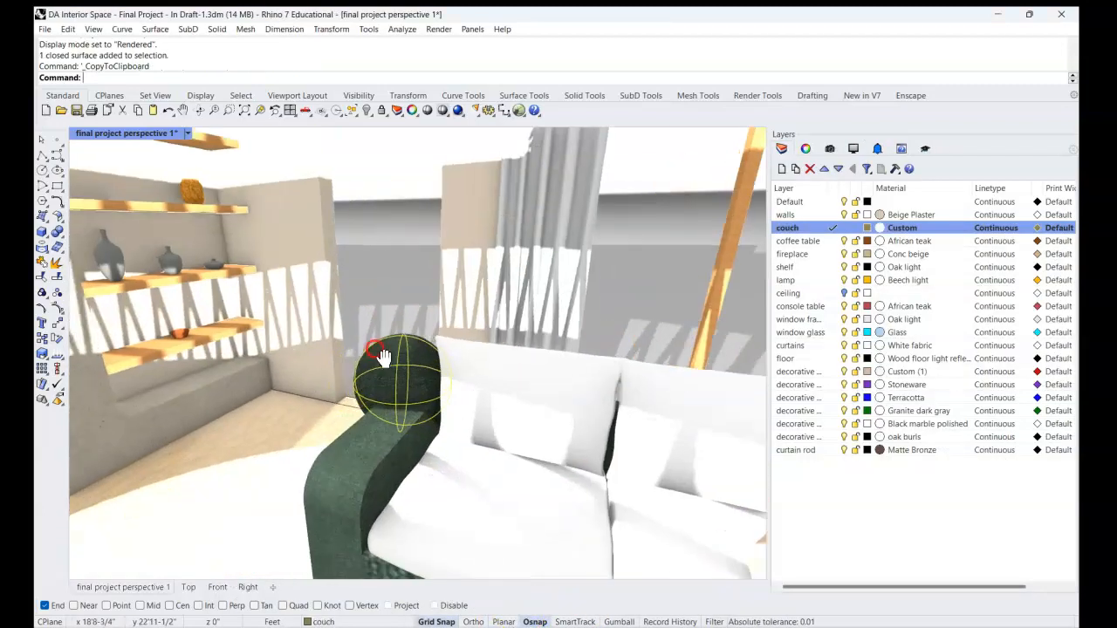
{"action": "key", "text": "ctrl+alt+s"}
{"action": "scroll", "coordinate": [381, 355], "scroll_direction": "up", "scroll_amount": 2}
{"action": "key", "text": "Delete"}
{"action": "right_click_drag", "start_coordinate": [426, 359], "coordinate": [362, 270]}
Using BlockManager, link the couch pillow - back block definition to couch pillow - back.3dm in Downloads as Embedded and linked.
{"action": "type", "text": "Block"}
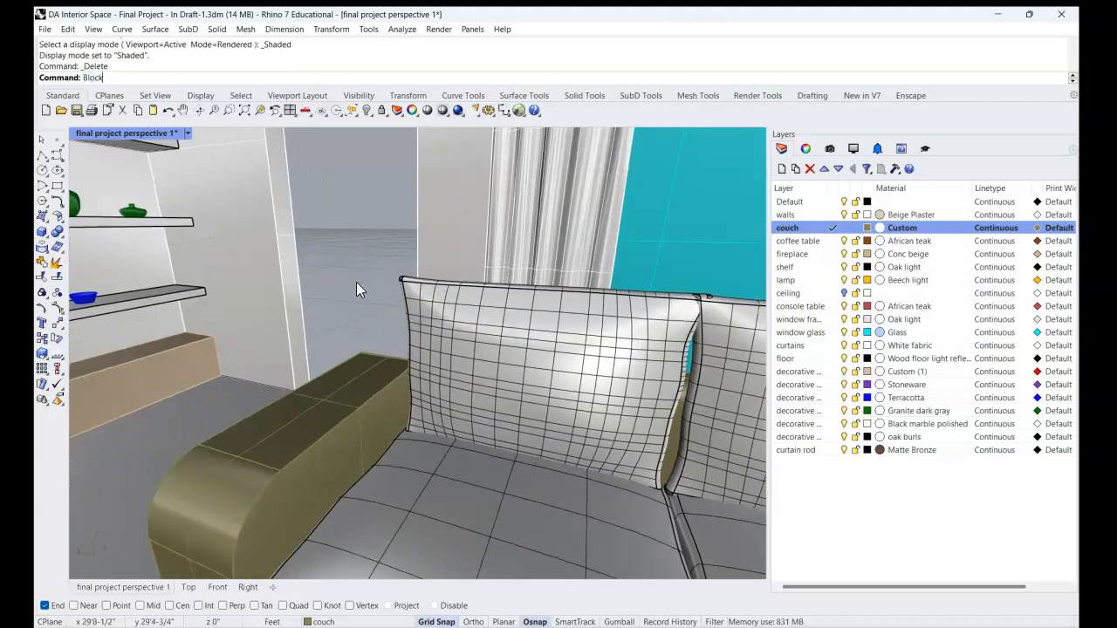
{"action": "type", "text": "Manager"}
{"action": "key", "text": "Return"}
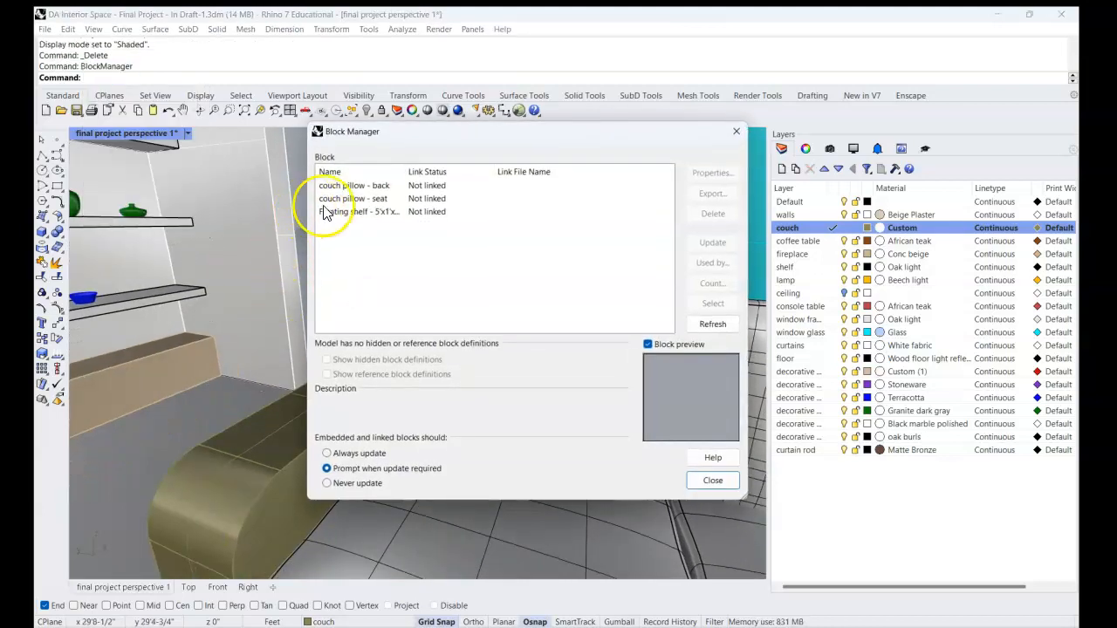
{"action": "left_click", "coordinate": [361, 189]}
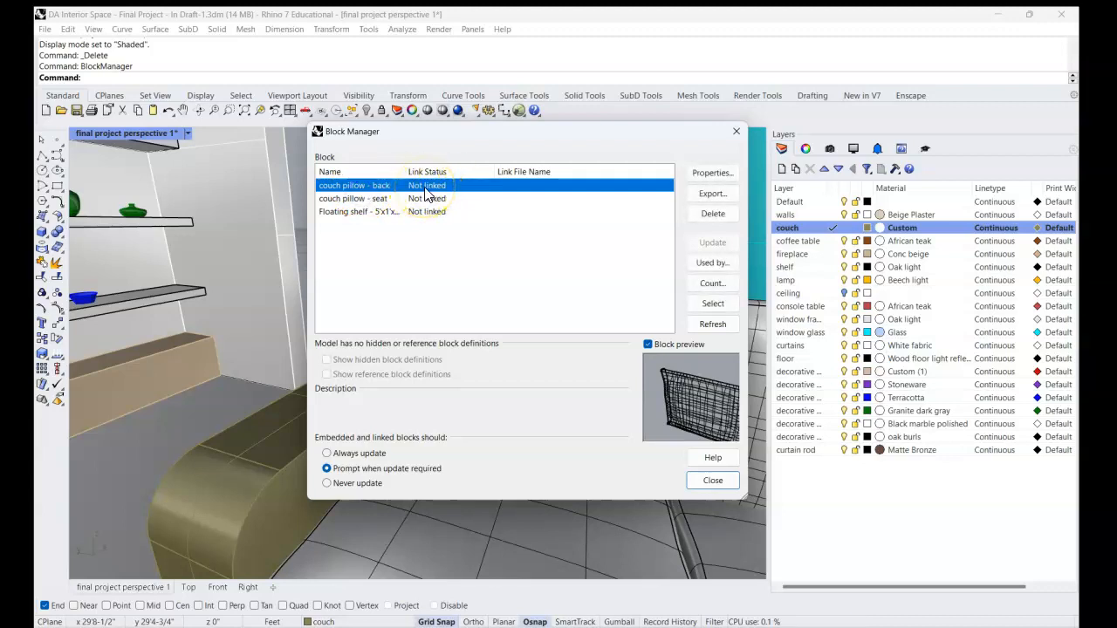
{"action": "left_click", "coordinate": [717, 174]}
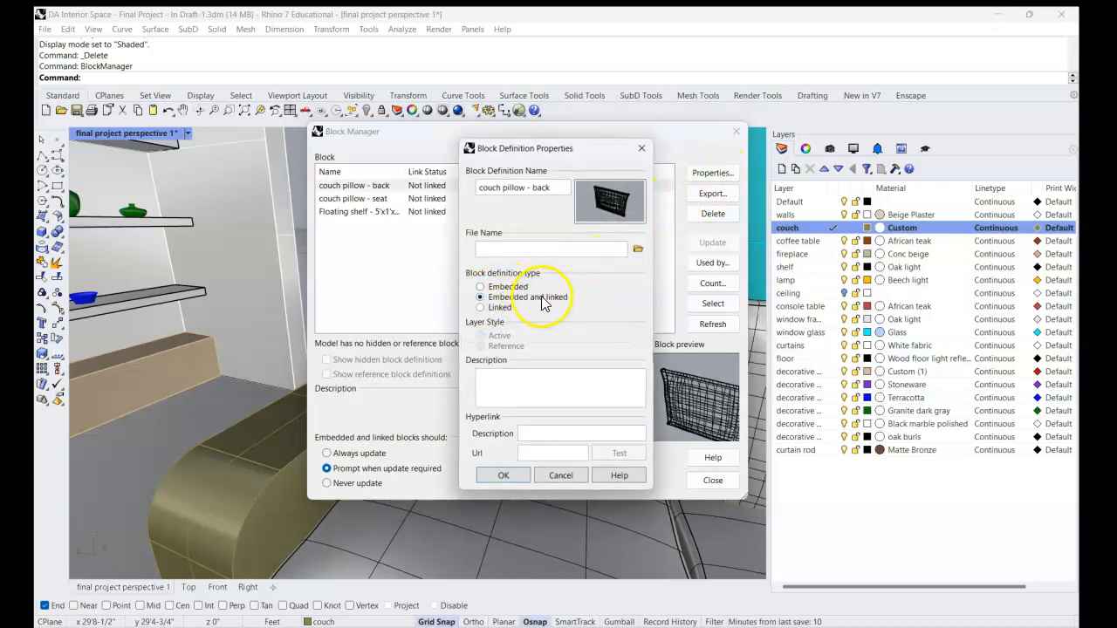
{"action": "left_click", "coordinate": [639, 251]}
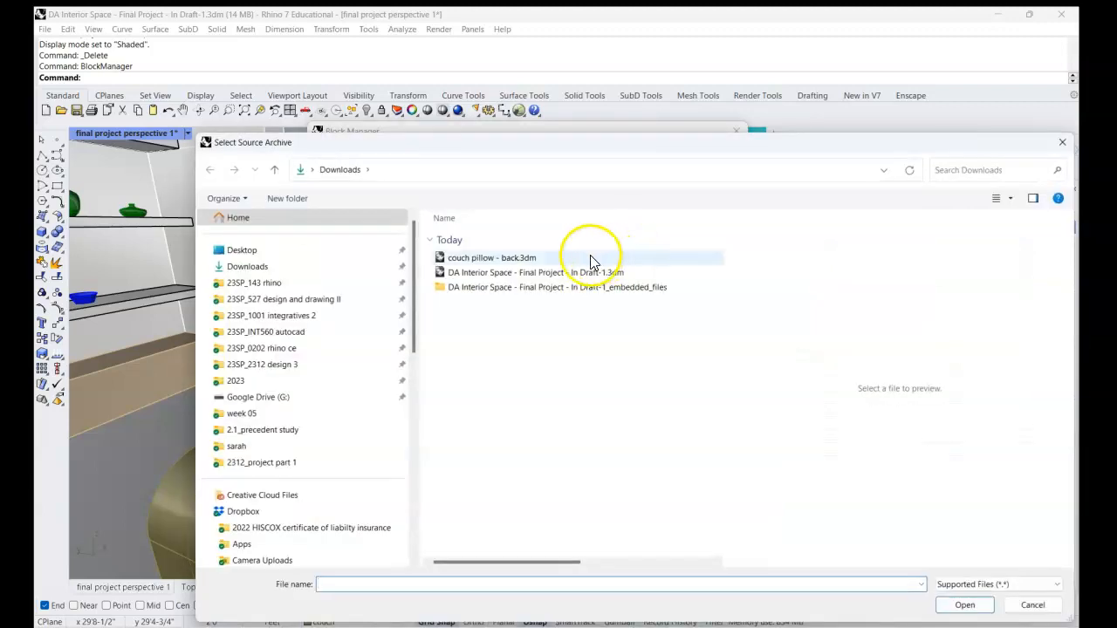
{"action": "left_click", "coordinate": [524, 257]}
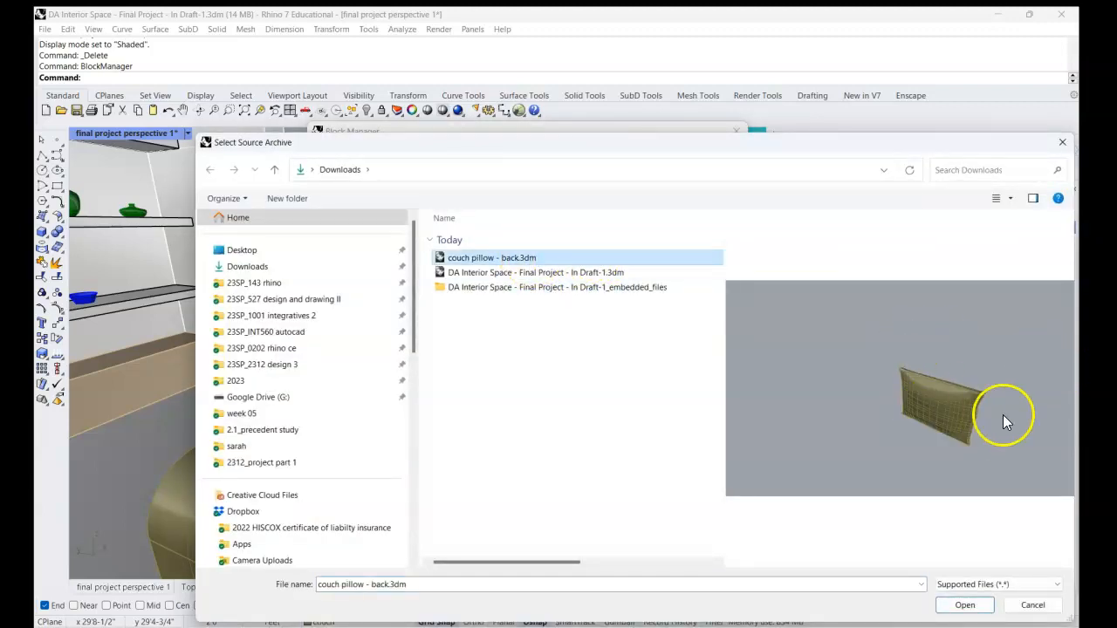
{"action": "left_click", "coordinate": [972, 604]}
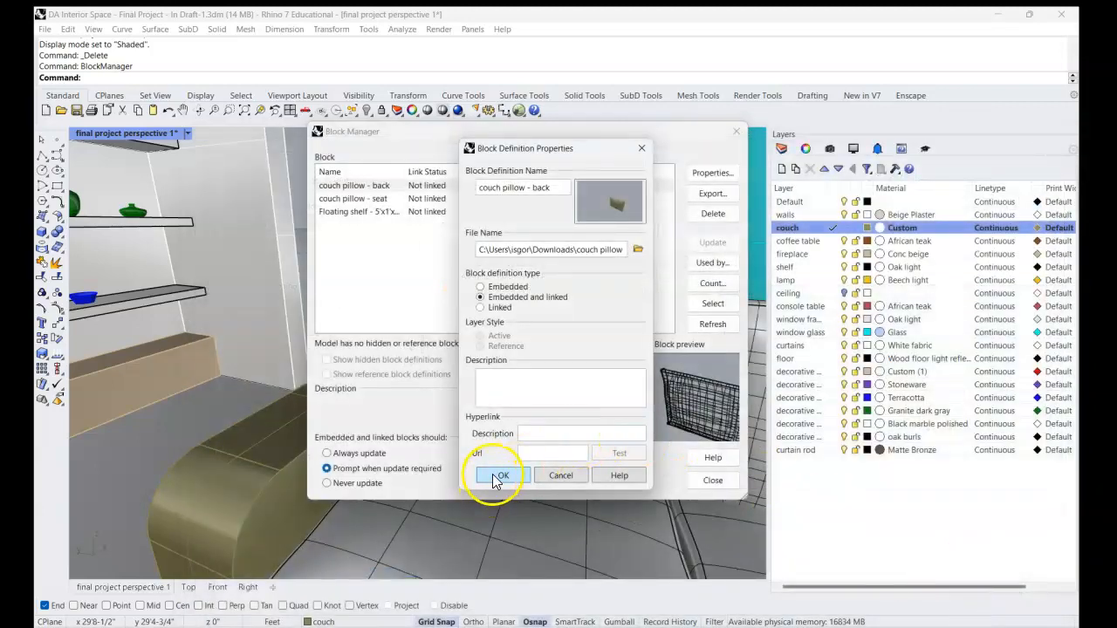
{"action": "left_click", "coordinate": [499, 477]}
{"action": "left_click", "coordinate": [713, 481]}
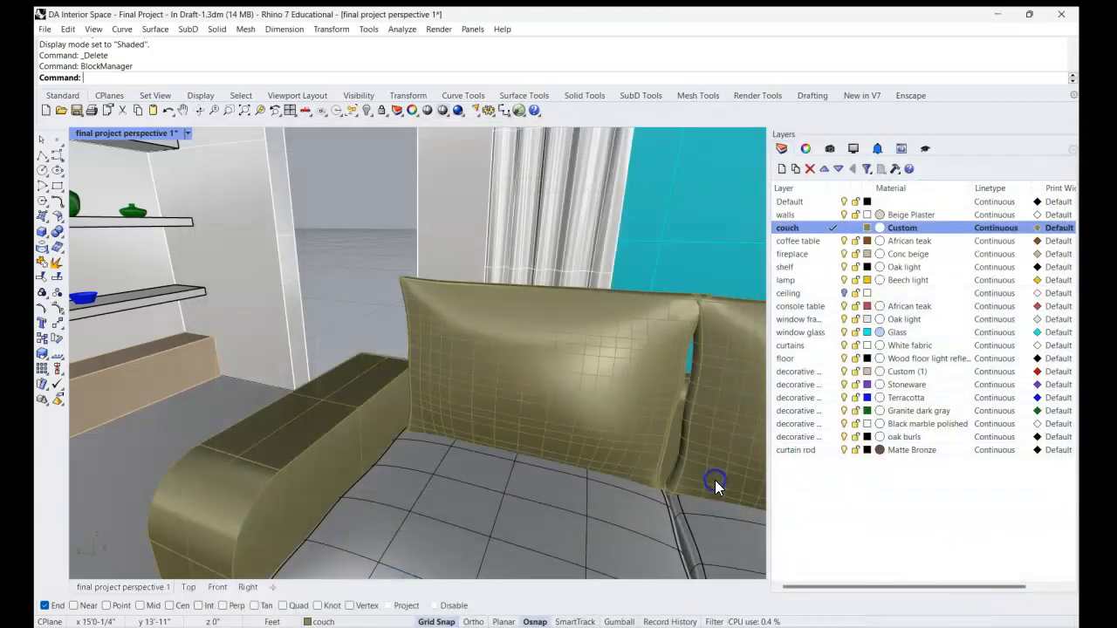
Set the viewport to Rendered display and examine the material on the couch's back pillows.
{"action": "key", "text": "ctrl+alt+r"}
{"action": "mouse_move", "coordinate": [629, 436]}
{"action": "right_mouse_down", "text": "shift"}
{"action": "mouse_move", "coordinate": [573, 420]}
{"action": "mouse_move", "coordinate": [474, 366]}
{"action": "mouse_move", "coordinate": [553, 421]}
{"action": "mouse_move", "coordinate": [454, 357]}
{"action": "mouse_move", "coordinate": [537, 341]}
{"action": "right_mouse_up", "text": "shift"}
{"action": "scroll", "coordinate": [393, 370], "scroll_direction": "down", "scroll_amount": 8}
{"action": "scroll", "coordinate": [456, 359], "scroll_direction": "up", "scroll_amount": 5}
{"action": "scroll", "coordinate": [404, 292], "scroll_direction": "up", "scroll_amount": 3}
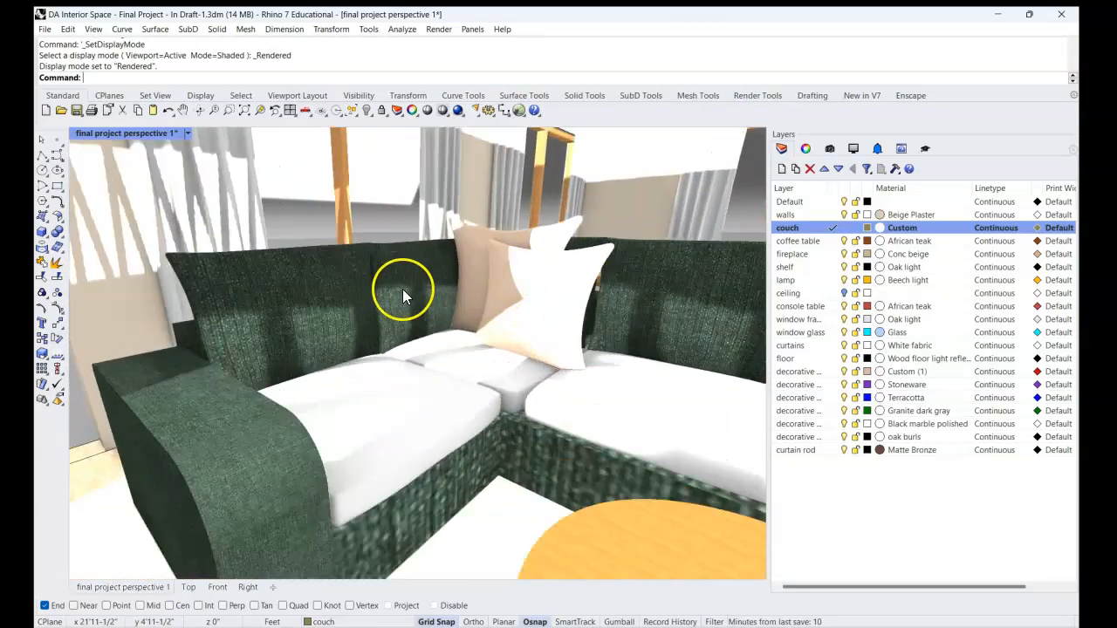
{"action": "right_click_drag", "start_coordinate": [410, 329], "coordinate": [469, 384], "text": "shift"}
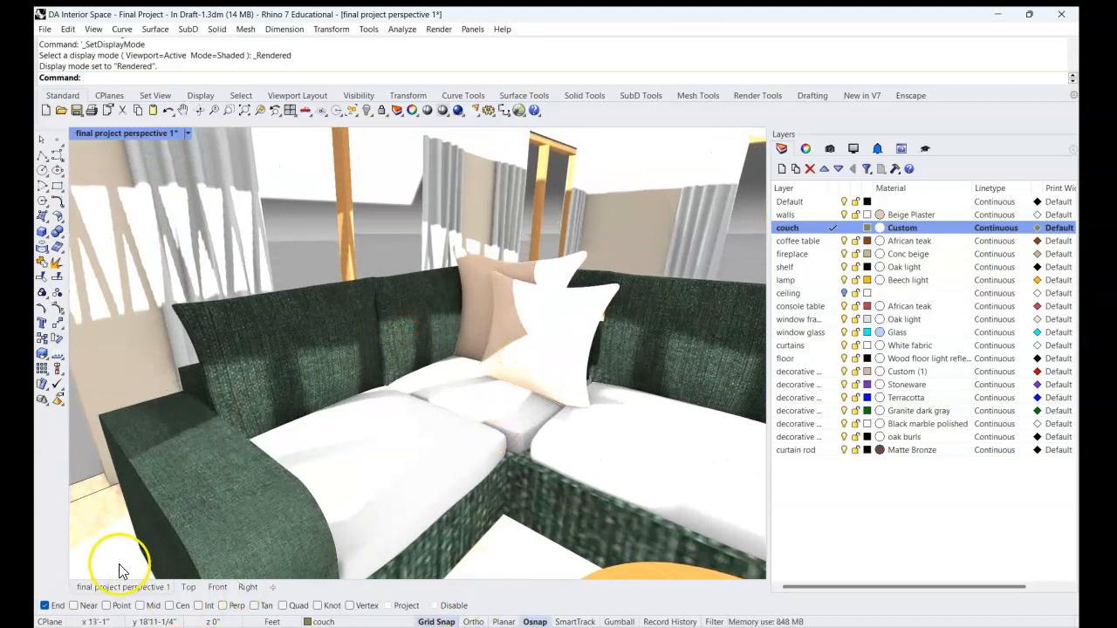